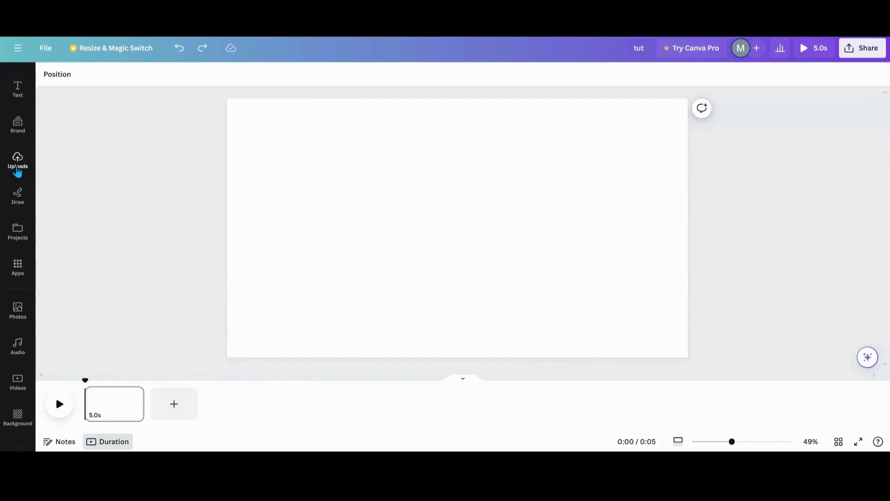
Step: Add the uploaded Beauty Cheat Sheet, Eyebrows, Eye Shadow and Eyeliner slides to the page
{"action": "left_click", "coordinate": [17, 171]}
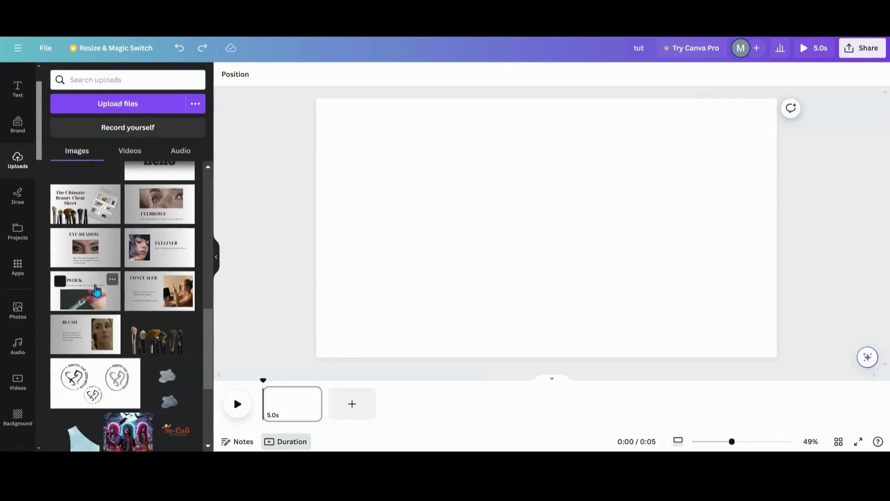
{"action": "left_click", "coordinate": [97, 210]}
{"action": "left_click", "coordinate": [132, 217]}
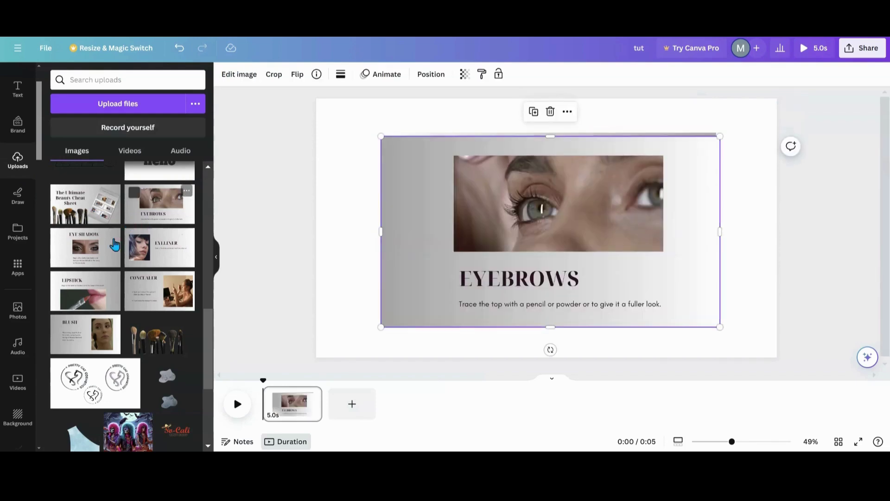
{"action": "left_click", "coordinate": [100, 254]}
{"action": "left_click", "coordinate": [134, 236]}
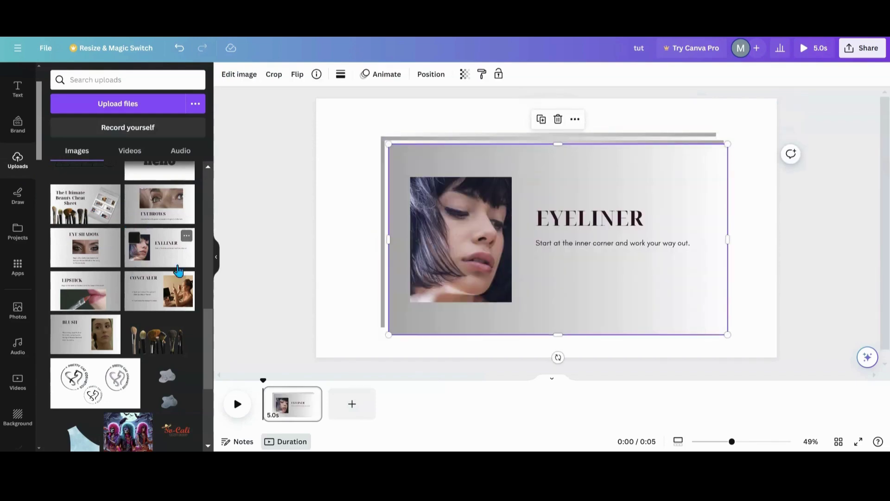
{"action": "left_click", "coordinate": [216, 269]}
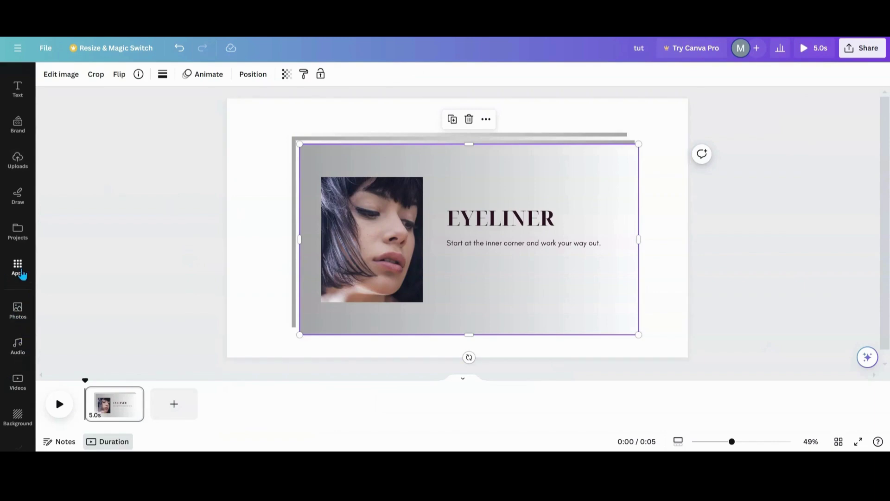
Step: Load the Eyeliner slide into the Skew Image app at 24° vertical skew
{"action": "left_click", "coordinate": [19, 268]}
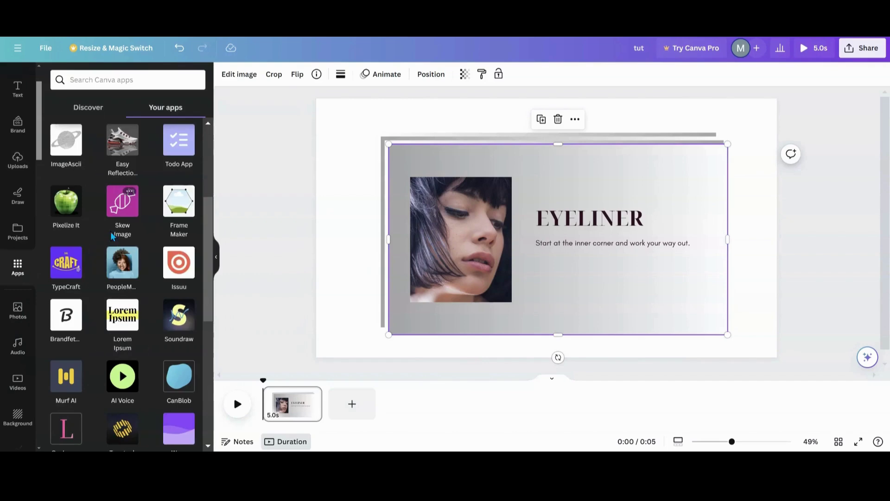
{"action": "left_click", "coordinate": [124, 207]}
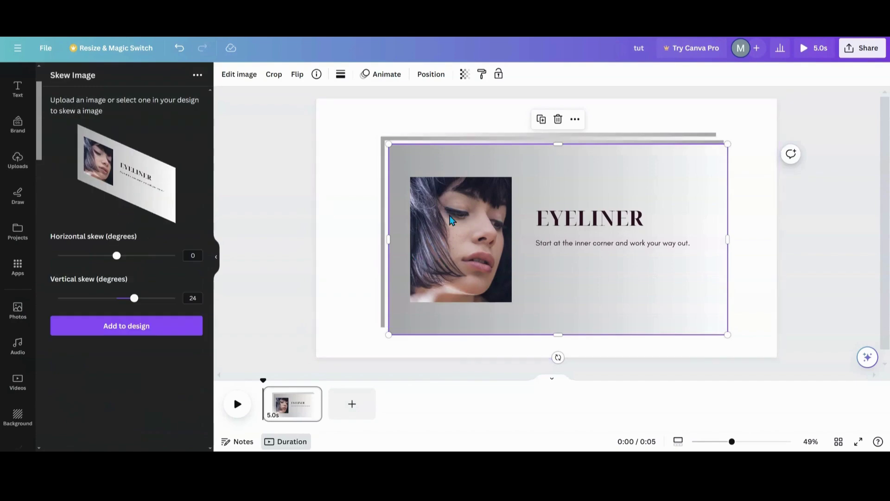
{"action": "left_click_drag", "start_coordinate": [452, 221], "coordinate": [429, 221]}
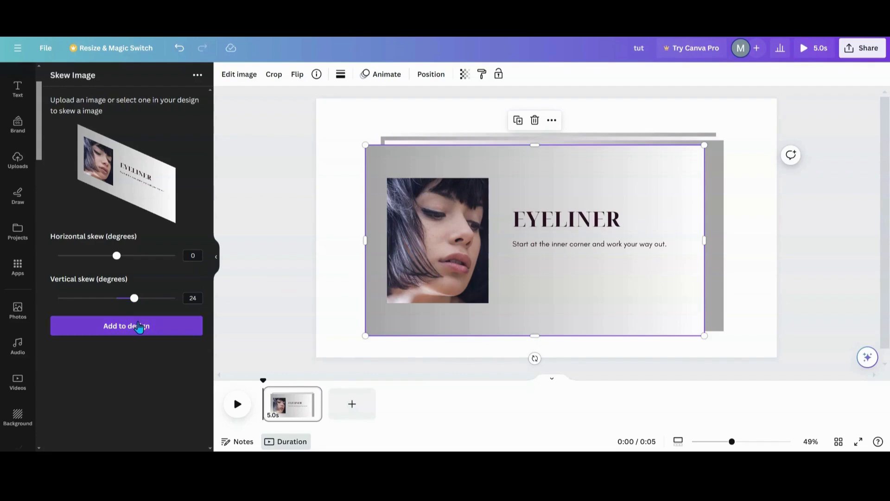
Step: Replace the flat Eyeliner slide with its skewed copy, placed at the top right
{"action": "left_click", "coordinate": [139, 326]}
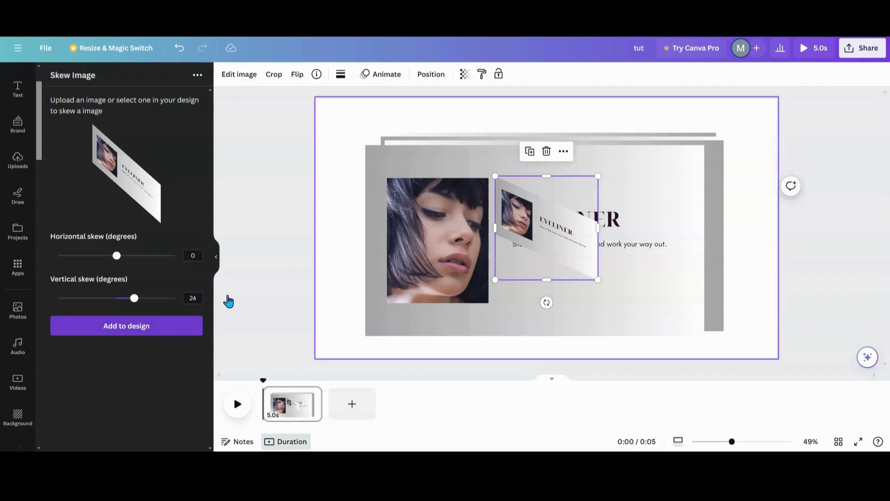
{"action": "left_click", "coordinate": [400, 230]}
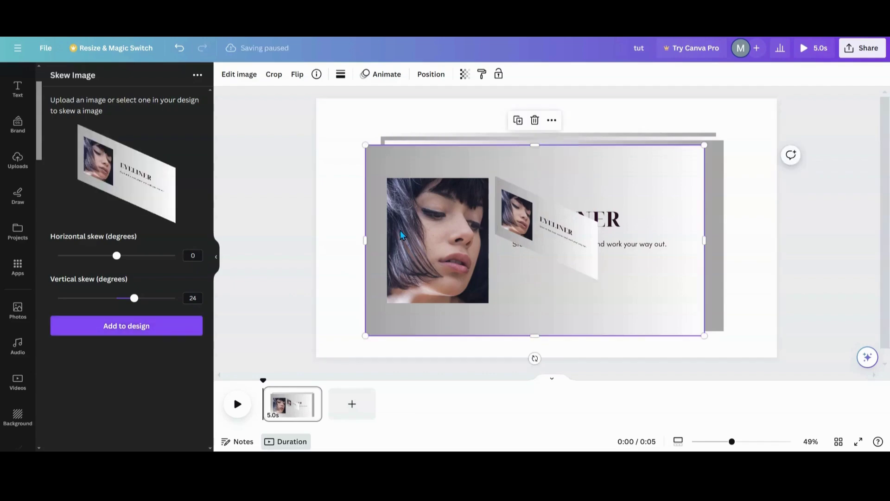
{"action": "left_click", "coordinate": [534, 122]}
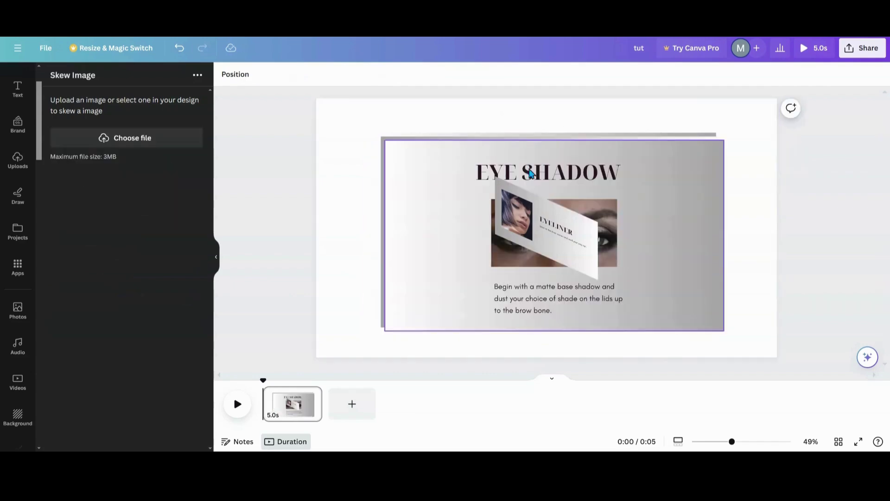
{"action": "left_click_drag", "start_coordinate": [521, 224], "coordinate": [614, 164]}
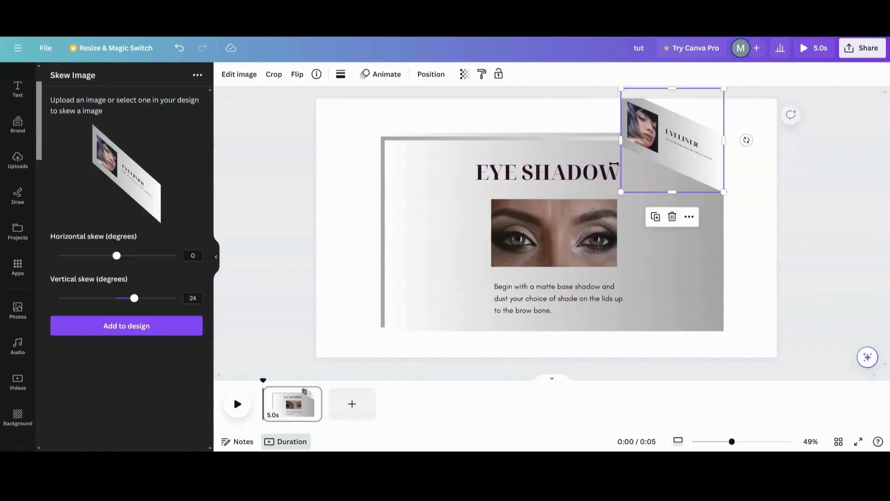
Step: Add a skewed Eye Shadow copy and move it to the right edge
{"action": "left_click", "coordinate": [462, 229]}
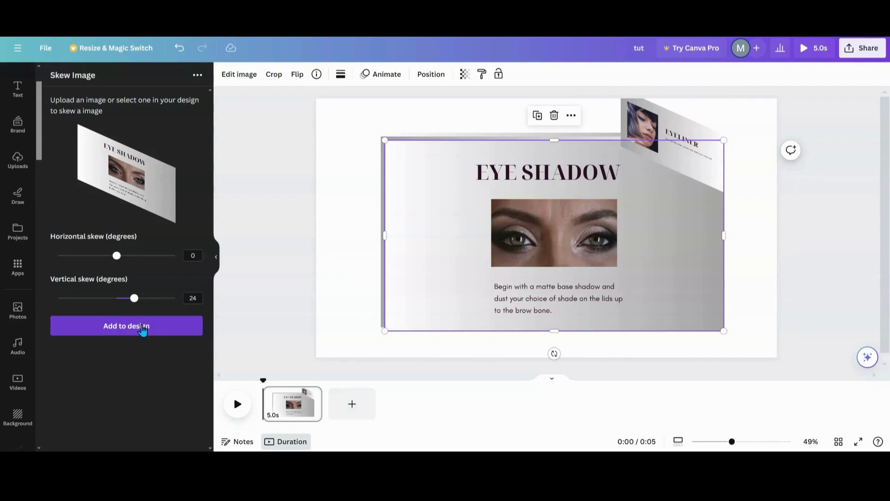
{"action": "left_click", "coordinate": [157, 329]}
{"action": "left_click_drag", "start_coordinate": [547, 227], "coordinate": [723, 175]}
Step: Select the full flat Eye Shadow slide so Skew Image previews it
{"action": "left_click", "coordinate": [555, 230]}
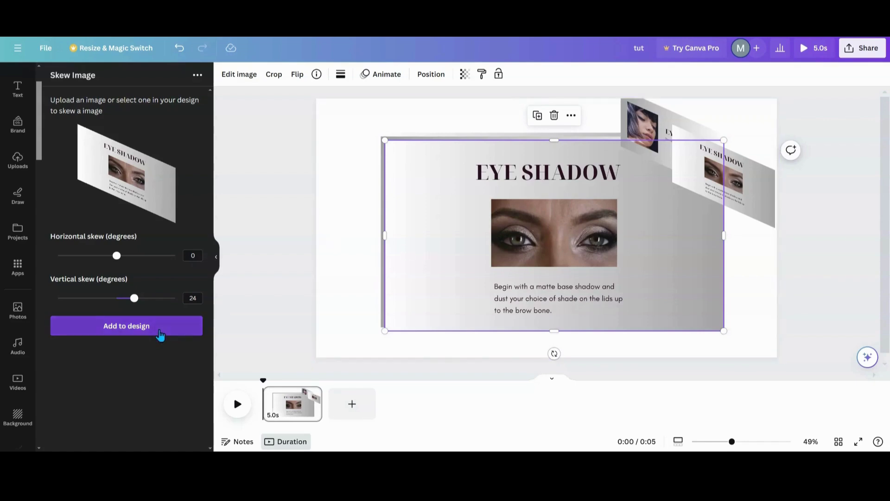
Step: Add another skewed Eye Shadow copy at upper right and delete the flat original
{"action": "left_click", "coordinate": [157, 330]}
{"action": "left_click_drag", "start_coordinate": [575, 236], "coordinate": [755, 185]}
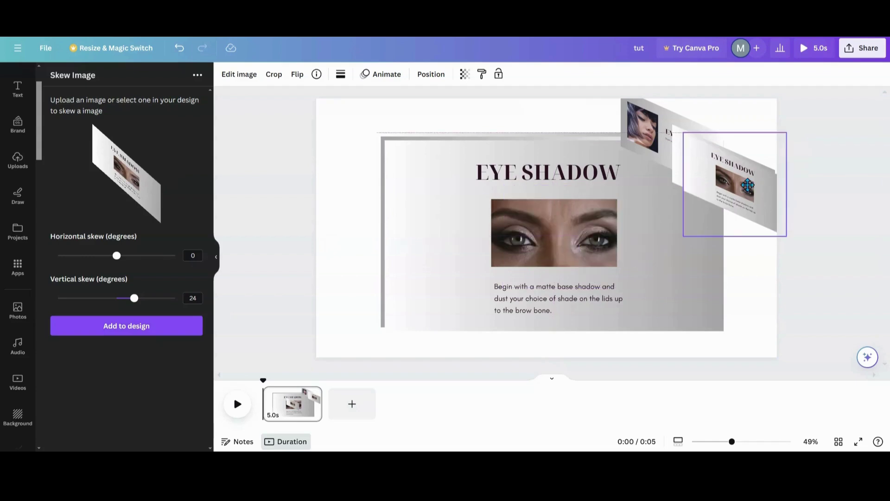
{"action": "left_click", "coordinate": [518, 254]}
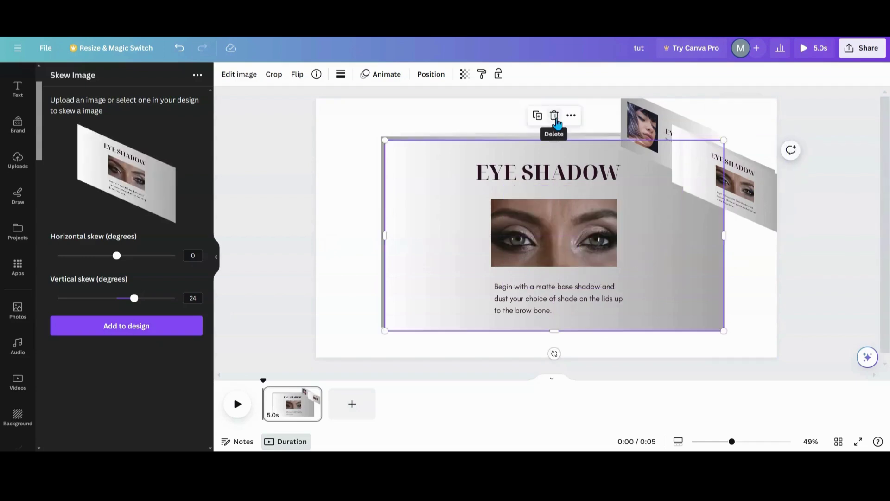
{"action": "left_click", "coordinate": [554, 114]}
Step: Add a skewed Eyebrows copy and delete the flat Eyebrows original
{"action": "left_click", "coordinate": [493, 230]}
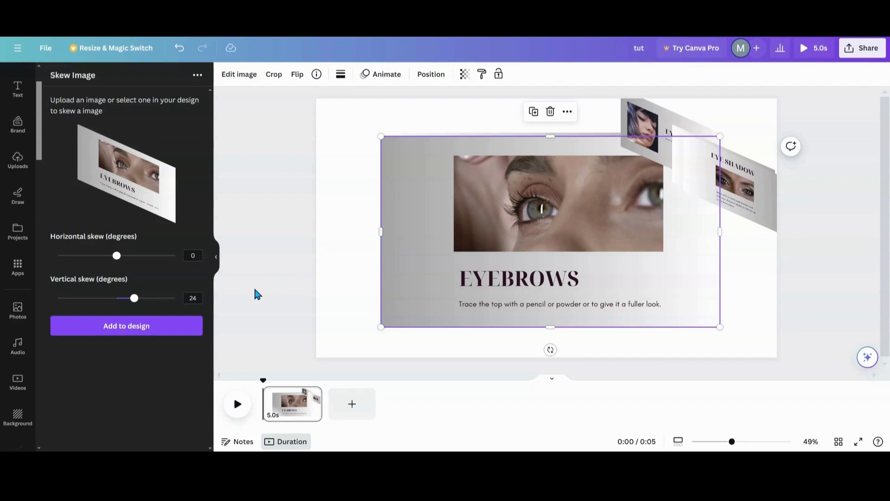
{"action": "left_click", "coordinate": [168, 333]}
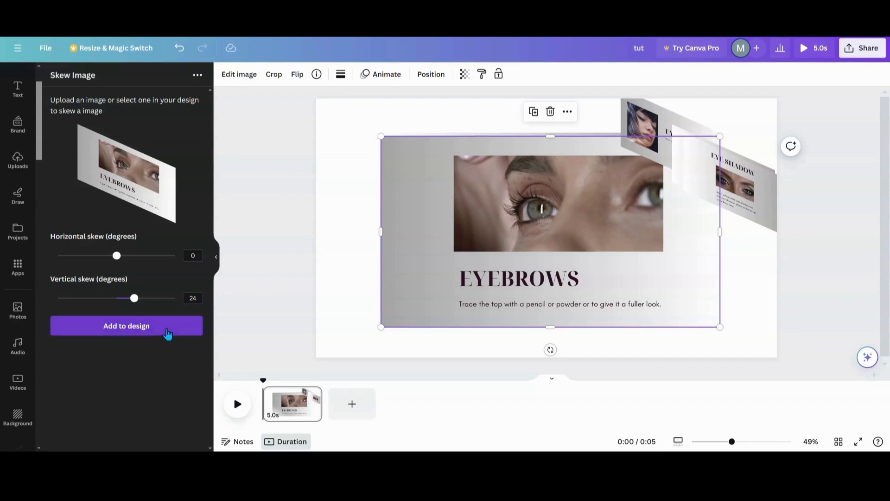
{"action": "left_click", "coordinate": [437, 167]}
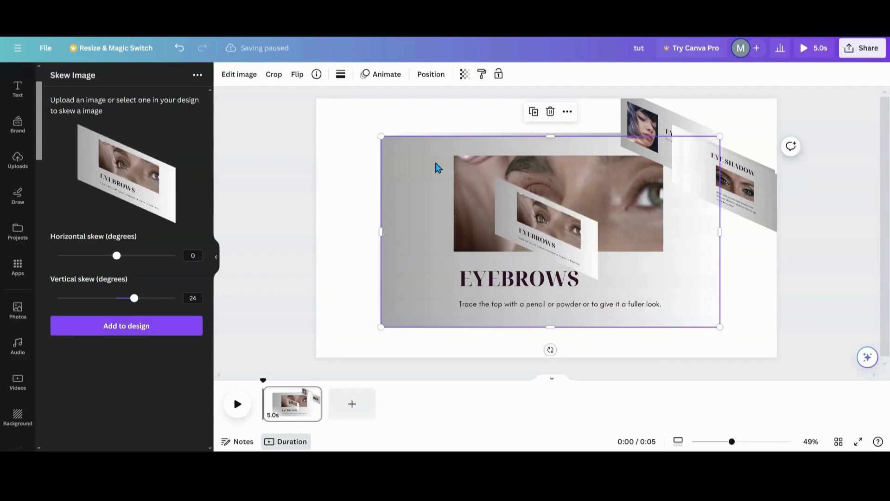
{"action": "left_click", "coordinate": [554, 116]}
Step: Move the cheat sheet left, delete the extra Eye Shadow copy, and place Eyebrows right
{"action": "left_click", "coordinate": [540, 143]}
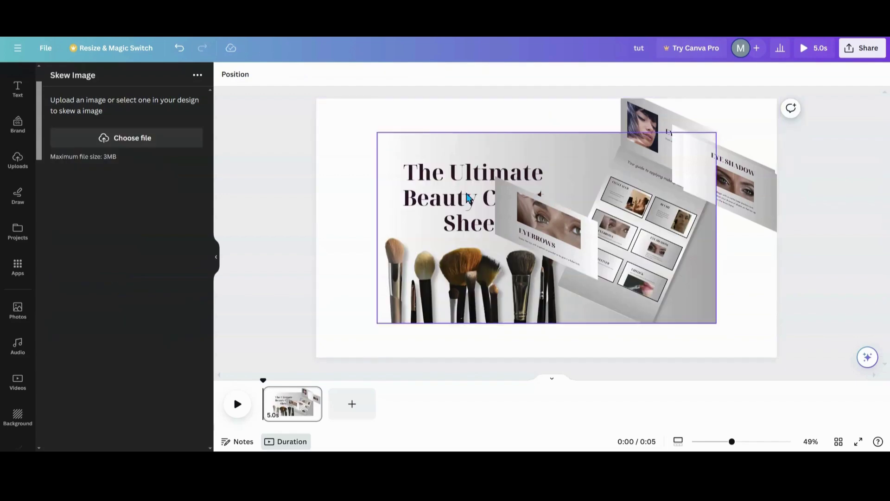
{"action": "left_click_drag", "start_coordinate": [565, 159], "coordinate": [468, 155]}
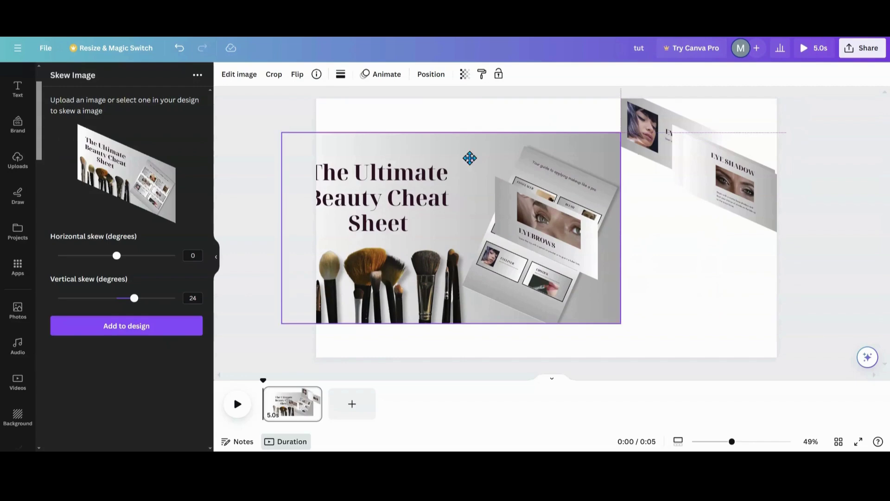
{"action": "left_click_drag", "start_coordinate": [696, 179], "coordinate": [715, 224]}
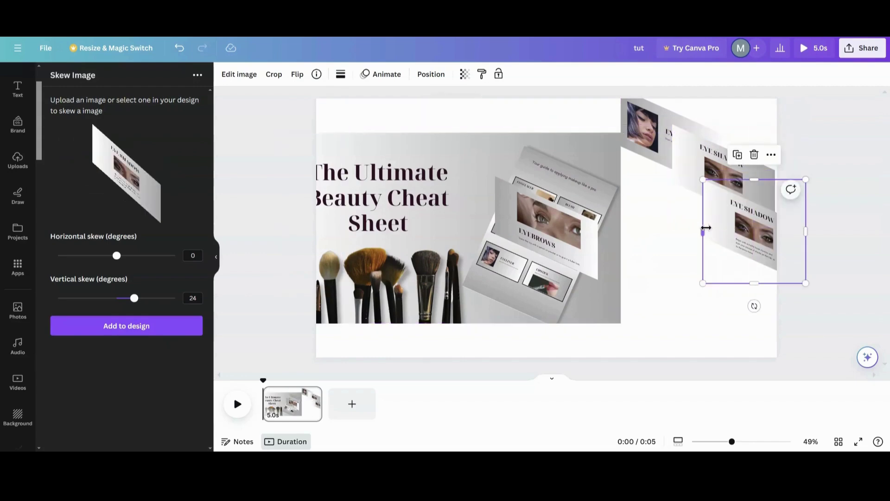
{"action": "left_click", "coordinate": [754, 154]}
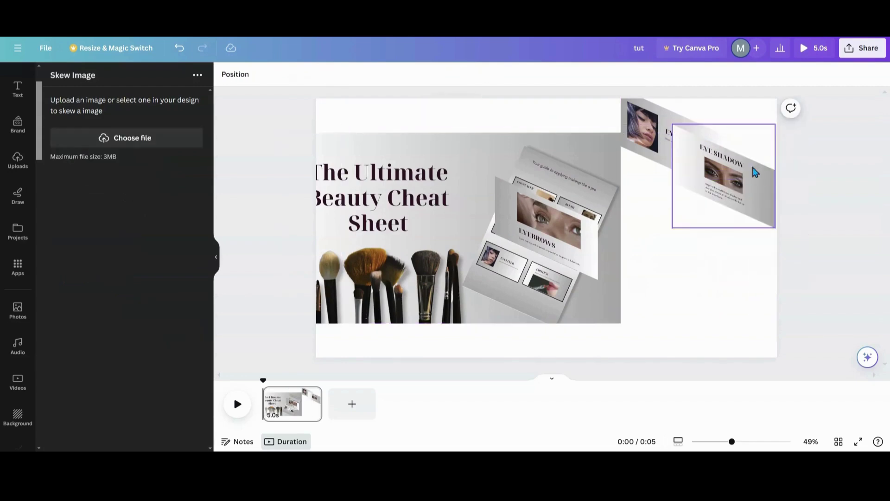
{"action": "left_click_drag", "start_coordinate": [571, 228], "coordinate": [733, 245]}
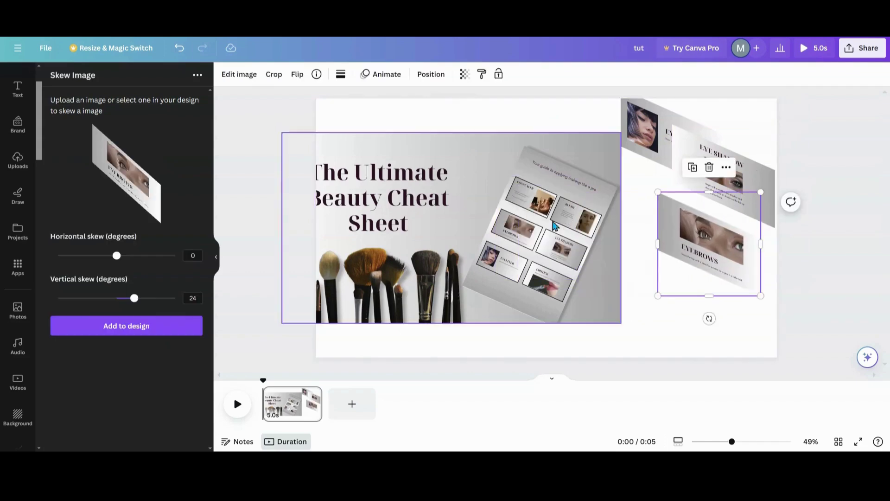
Step: Replace the flat cheat sheet with a skewed copy moved up and left
{"action": "left_click", "coordinate": [502, 218]}
{"action": "left_click", "coordinate": [103, 327]}
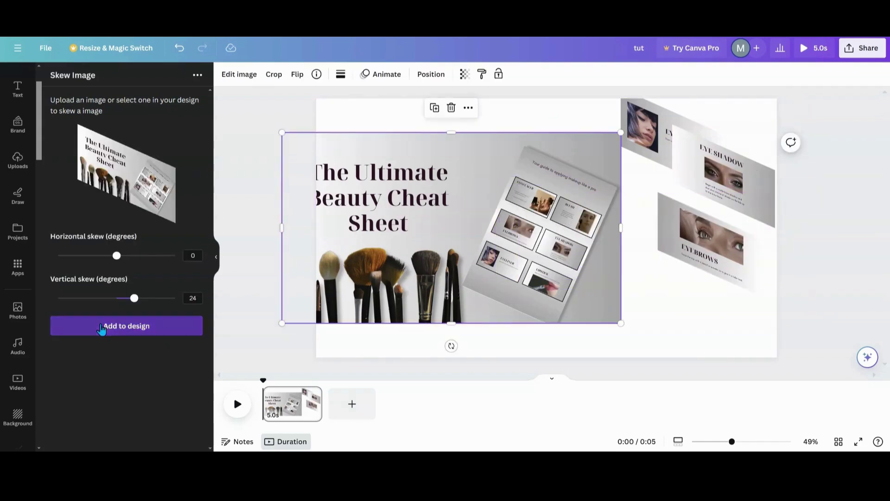
{"action": "left_click", "coordinate": [416, 209]}
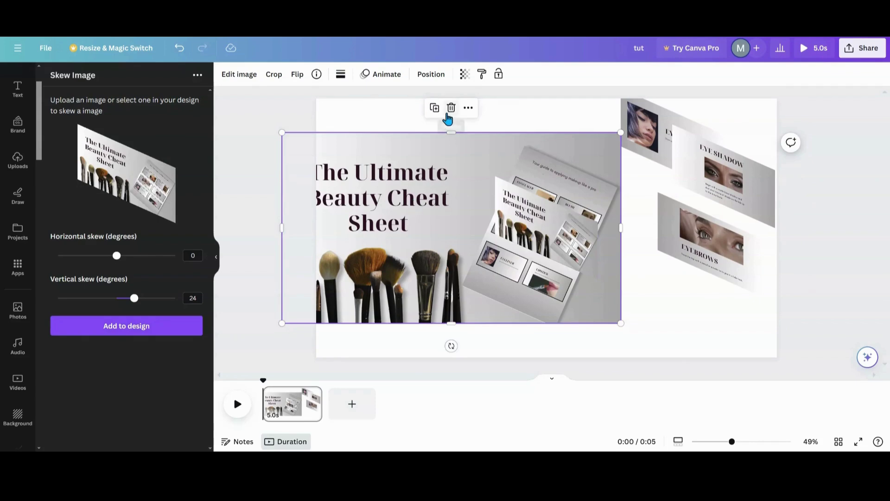
{"action": "left_click", "coordinate": [449, 108]}
{"action": "left_click", "coordinate": [556, 227]}
{"action": "left_click_drag", "start_coordinate": [557, 227], "coordinate": [457, 195]}
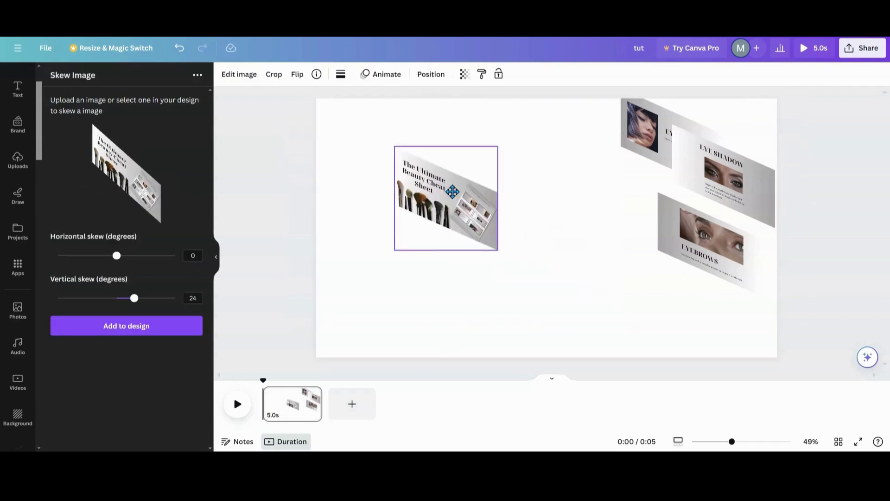
Step: Shift the Eyeliner card down-left and switch image editing back to the old photo editor
{"action": "left_click_drag", "start_coordinate": [630, 142], "coordinate": [556, 204]}
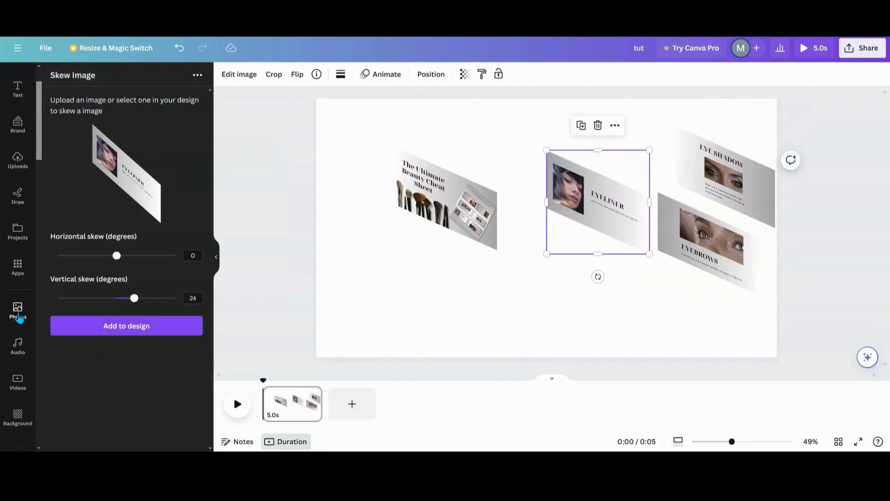
{"action": "scroll", "coordinate": [16, 206], "scroll_direction": "up", "scroll_amount": 2}
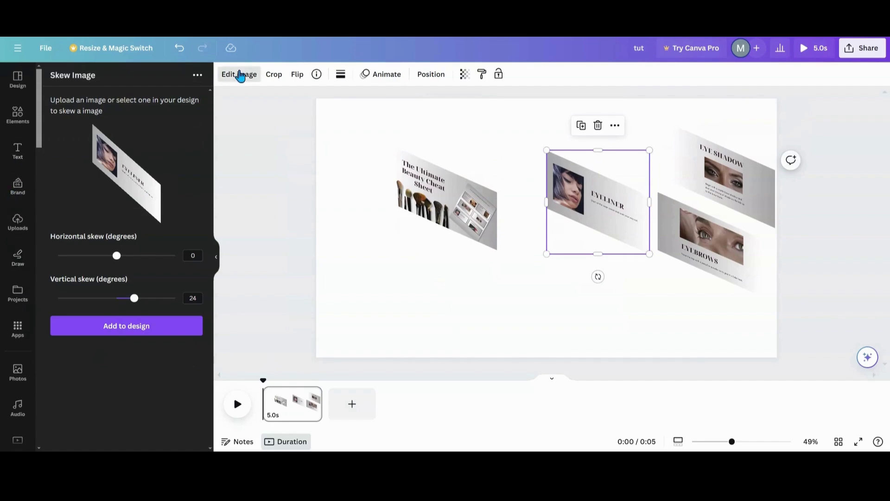
{"action": "left_click", "coordinate": [238, 74]}
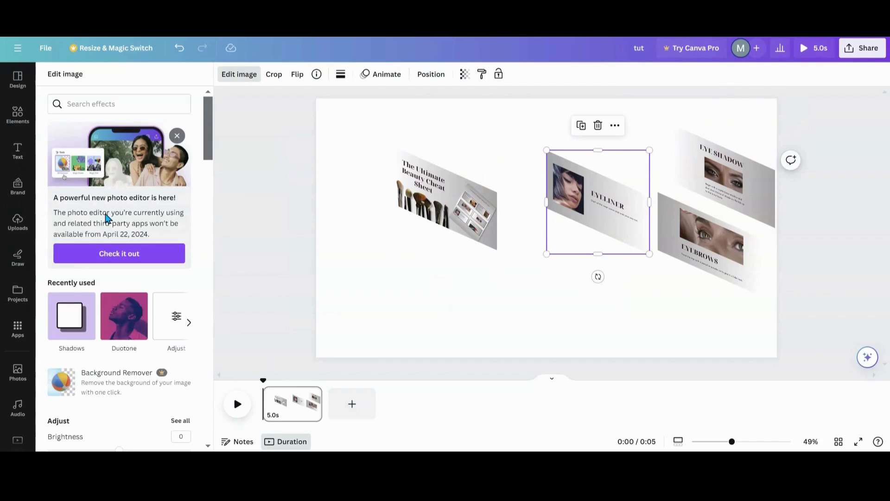
{"action": "scroll", "coordinate": [106, 217], "scroll_direction": "down", "scroll_amount": 2}
{"action": "left_click", "coordinate": [115, 192]}
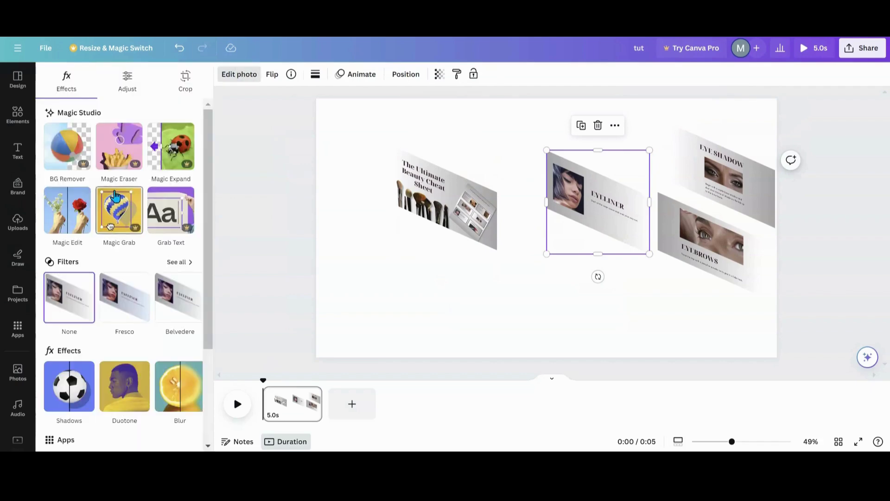
{"action": "scroll", "coordinate": [112, 179], "scroll_direction": "down", "scroll_amount": 3}
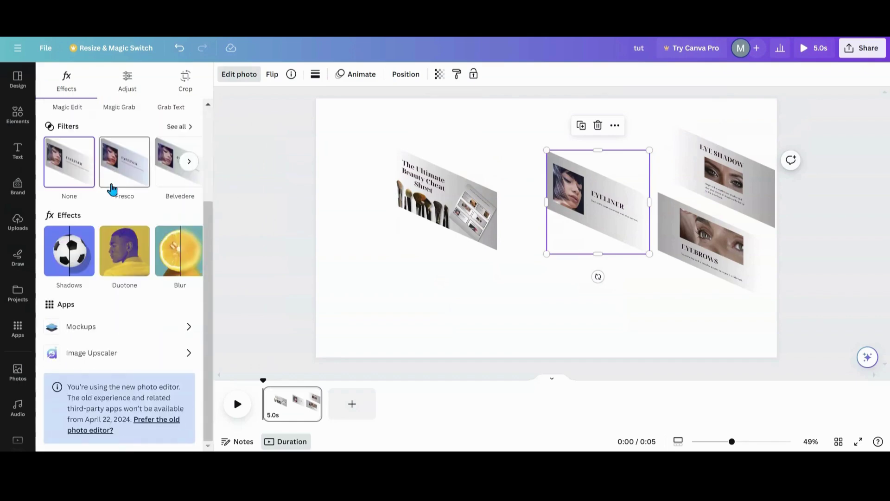
{"action": "left_click", "coordinate": [156, 425]}
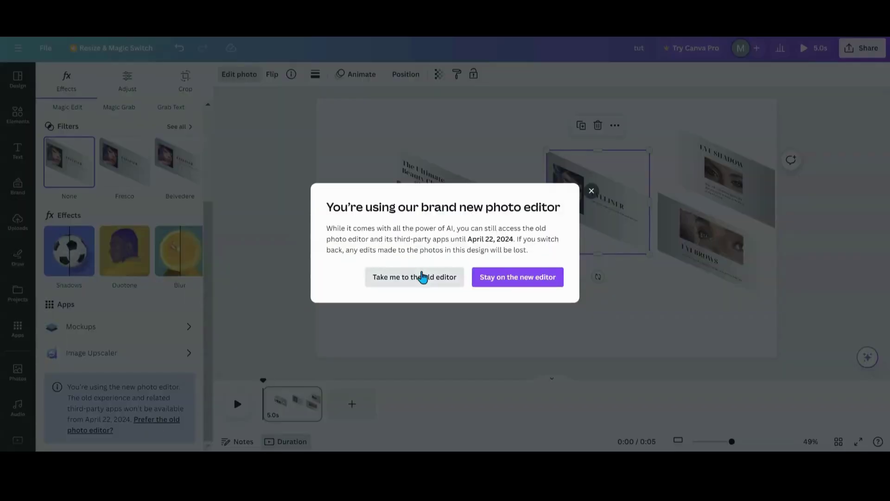
{"action": "left_click", "coordinate": [423, 279]}
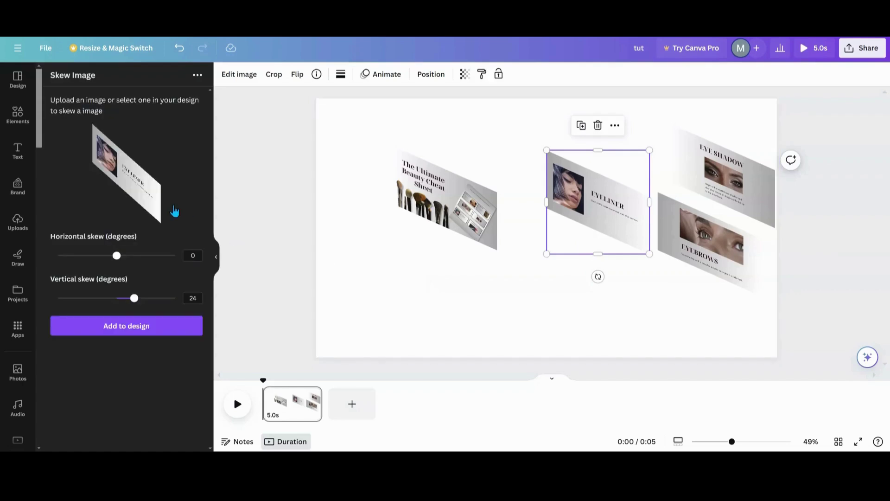
Step: Apply a Drop shadow to the Eyeliner and Beauty Cheat Sheet cards
{"action": "left_click", "coordinate": [239, 76]}
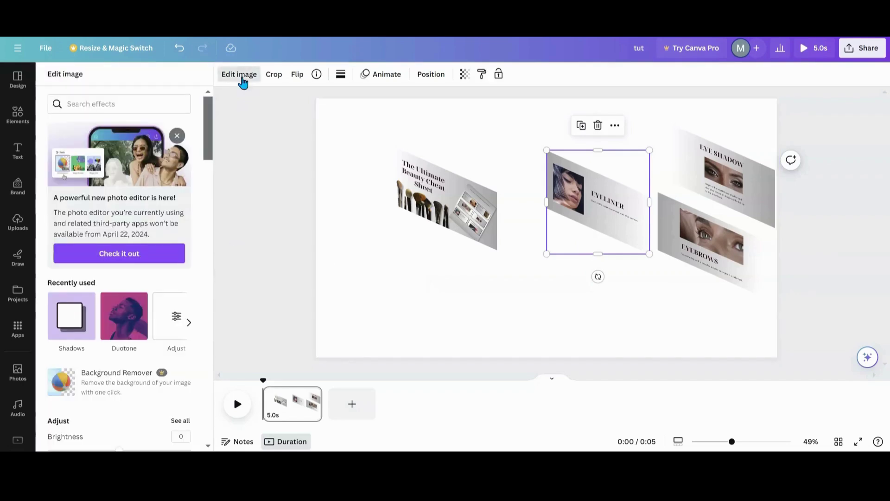
{"action": "scroll", "coordinate": [119, 238], "scroll_direction": "down", "scroll_amount": 3}
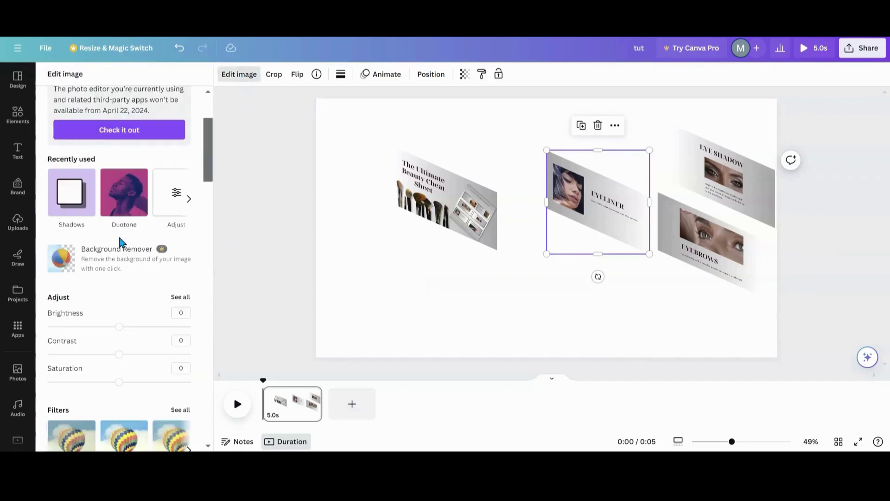
{"action": "left_click", "coordinate": [66, 204]}
{"action": "left_click", "coordinate": [183, 137]}
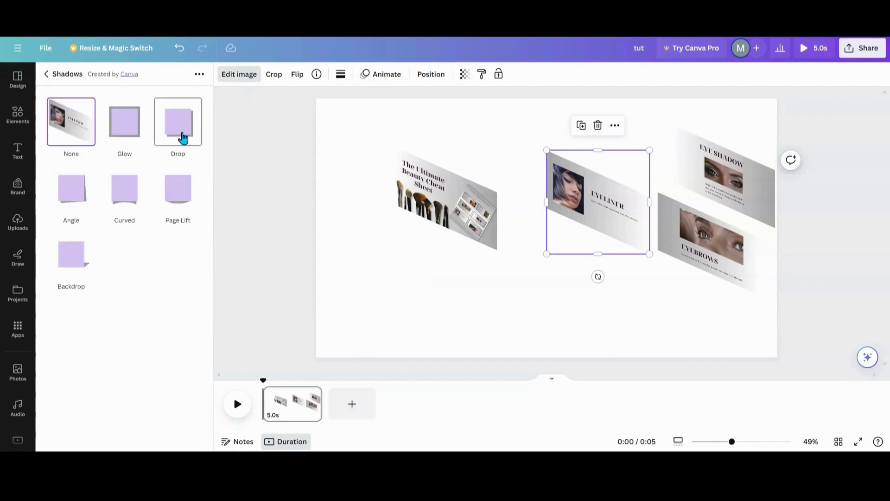
{"action": "left_click", "coordinate": [427, 222]}
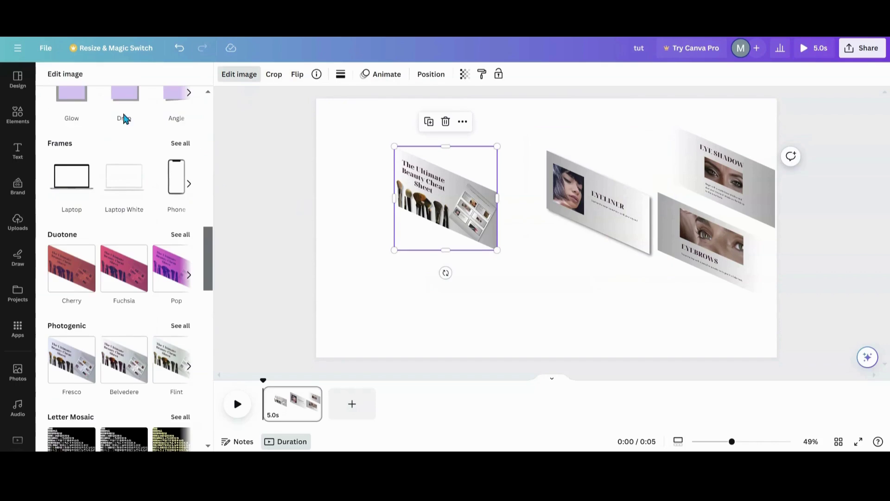
{"action": "left_click", "coordinate": [124, 116]}
Step: Give Eyebrows and Eye Shadow Drop shadows, moving Eyebrows lower-left and the cheat sheet left
{"action": "left_click_drag", "start_coordinate": [663, 254], "coordinate": [589, 295]}
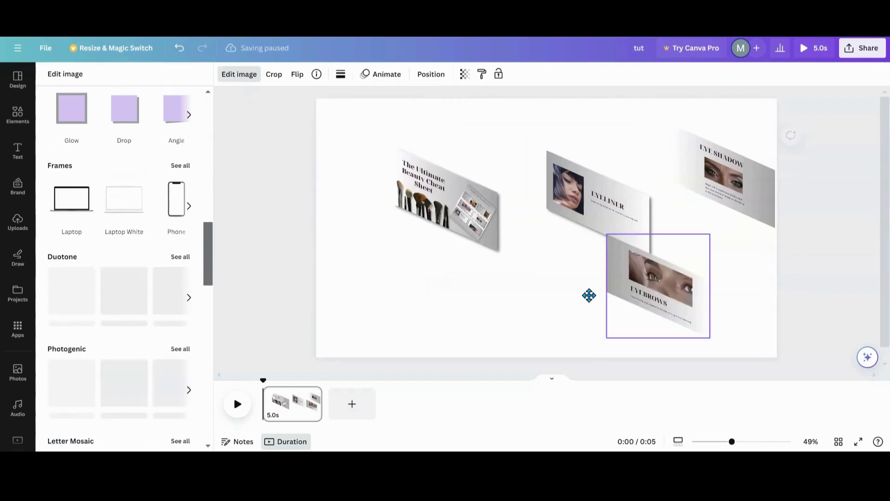
{"action": "left_click", "coordinate": [123, 113]}
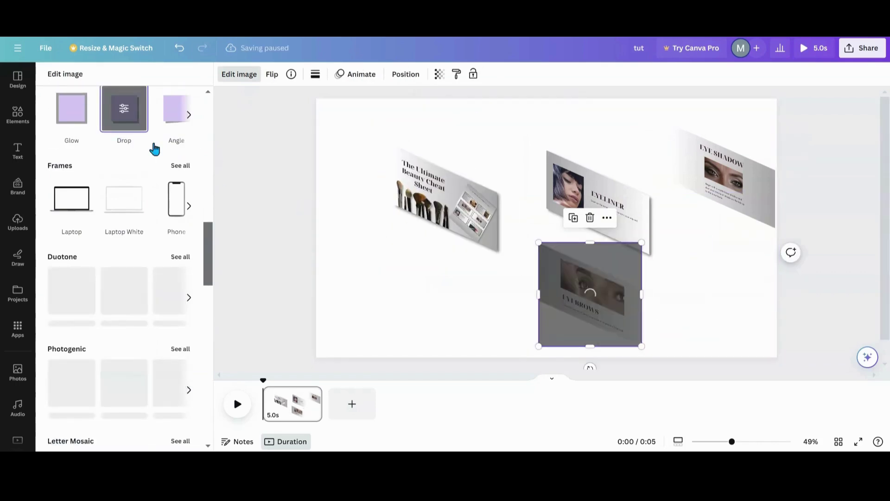
{"action": "left_click_drag", "start_coordinate": [596, 293], "coordinate": [563, 277]}
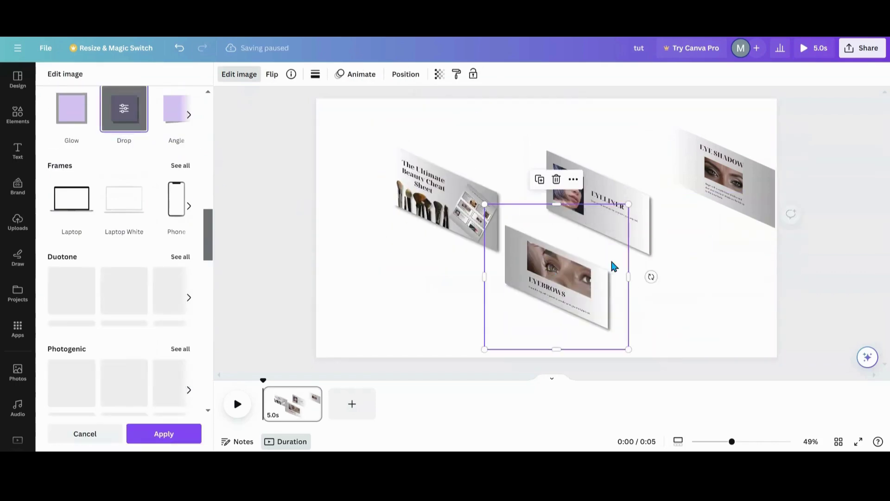
{"action": "left_click", "coordinate": [716, 190]}
{"action": "left_click", "coordinate": [128, 129]}
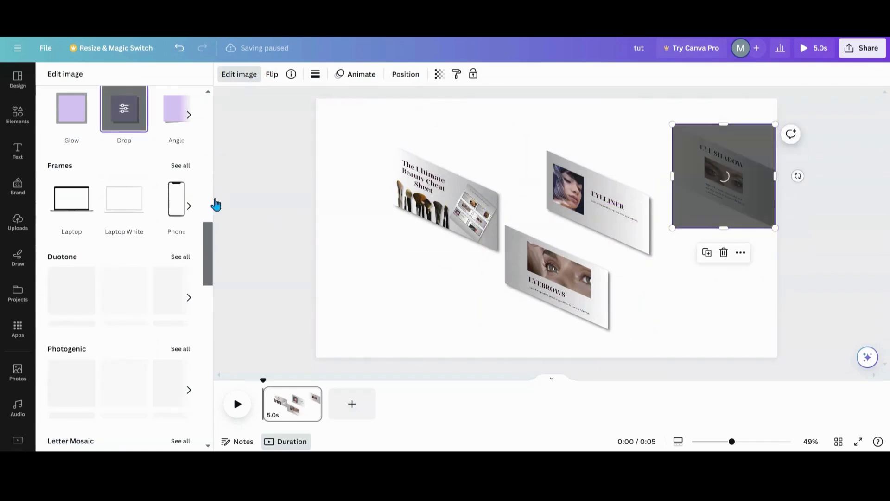
{"action": "left_click", "coordinate": [427, 244]}
{"action": "left_click_drag", "start_coordinate": [444, 210], "coordinate": [398, 209]}
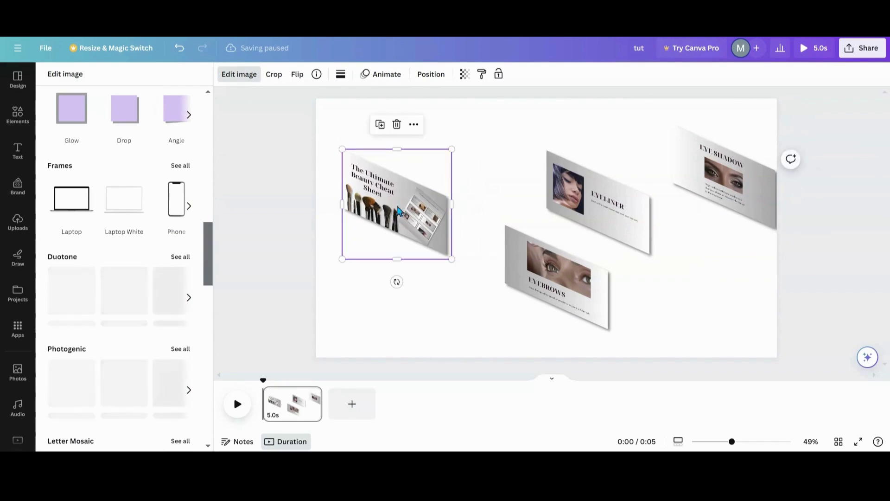
Step: Line up cheat sheet, Eyebrows, Eyeliner and Eye Shadow diagonally toward the bottom right
{"action": "left_click_drag", "start_coordinate": [542, 281], "coordinate": [492, 252]}
{"action": "left_click", "coordinate": [602, 204]}
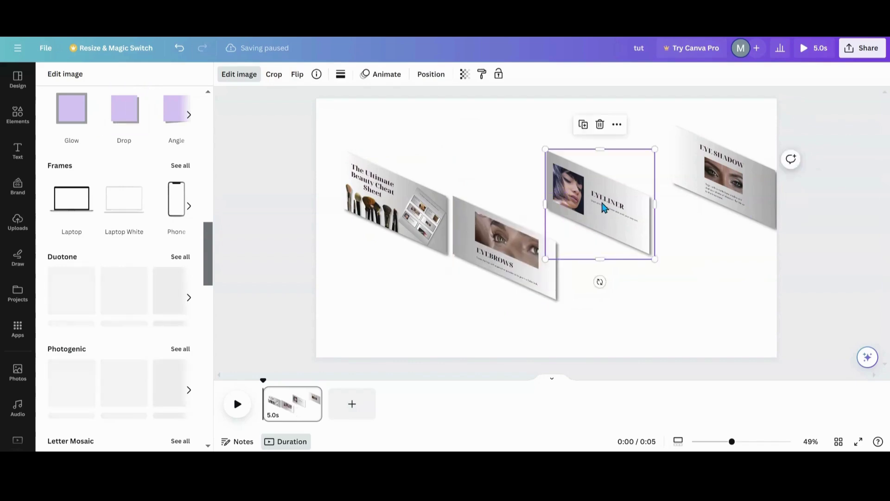
{"action": "left_click_drag", "start_coordinate": [604, 207], "coordinate": [618, 292]}
{"action": "left_click_drag", "start_coordinate": [713, 173], "coordinate": [713, 336]}
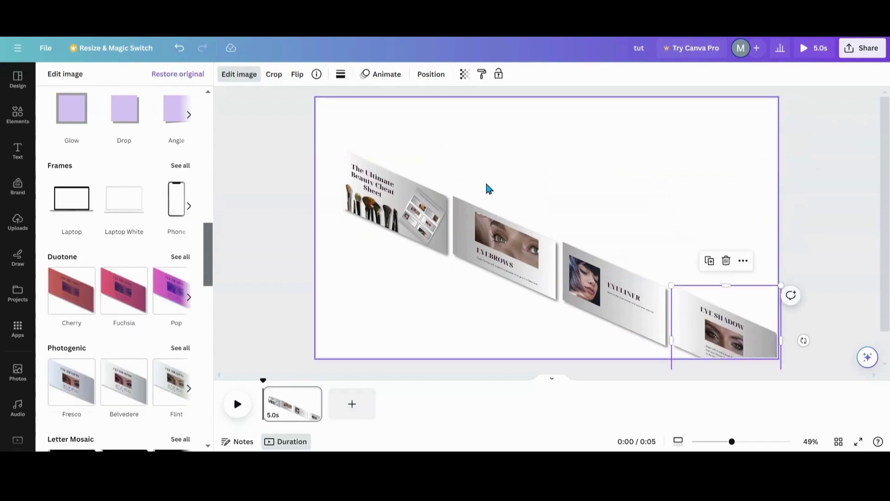
Step: Shrink all four cards together and shift the group up and left
{"action": "left_click_drag", "start_coordinate": [308, 151], "coordinate": [718, 280]}
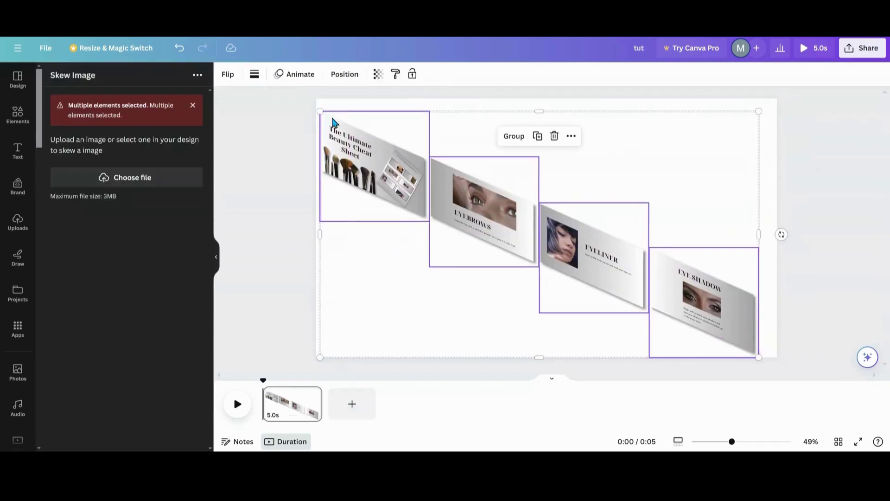
{"action": "left_click_drag", "start_coordinate": [319, 109], "coordinate": [360, 143]}
{"action": "left_click_drag", "start_coordinate": [537, 232], "coordinate": [515, 220]}
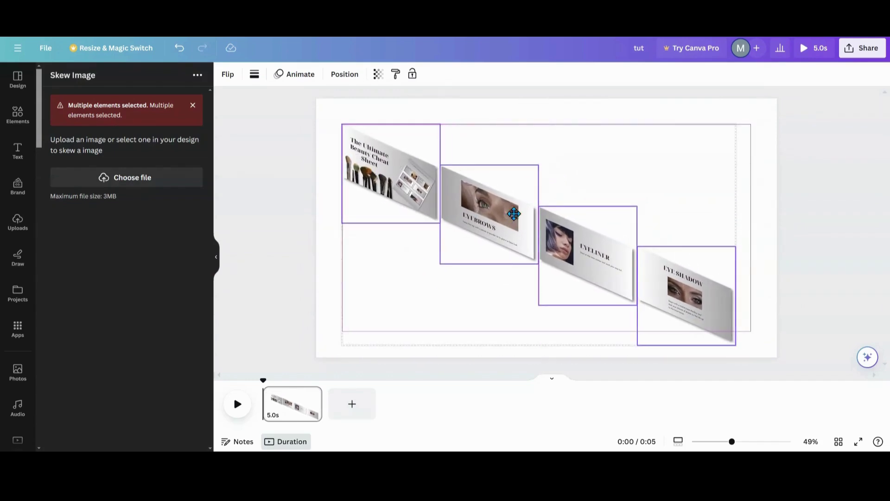
{"action": "left_click", "coordinate": [286, 249]}
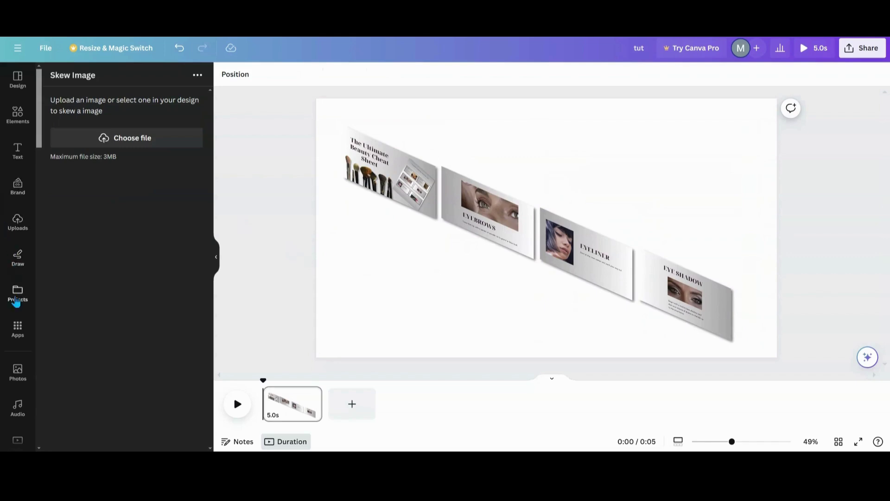
Step: Create an Easy Reflections reflection of the cheat sheet with Offset 10 and Opacity 24
{"action": "left_click", "coordinate": [17, 328]}
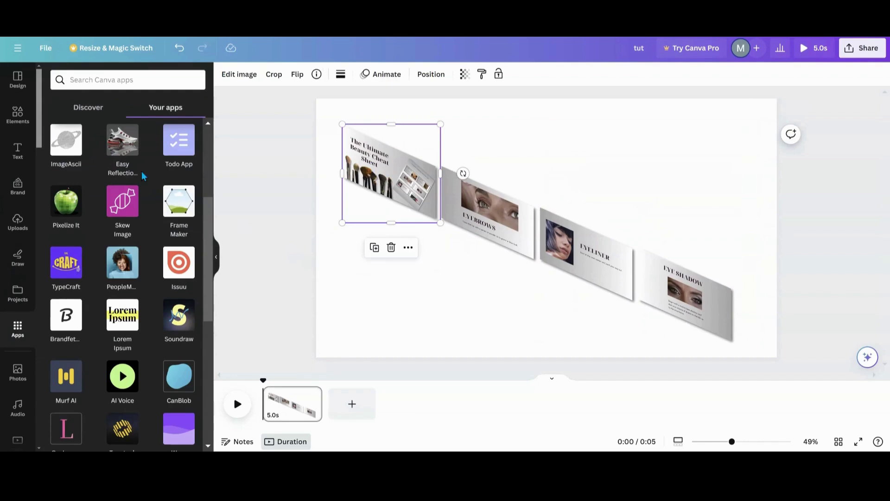
{"action": "left_click", "coordinate": [124, 147]}
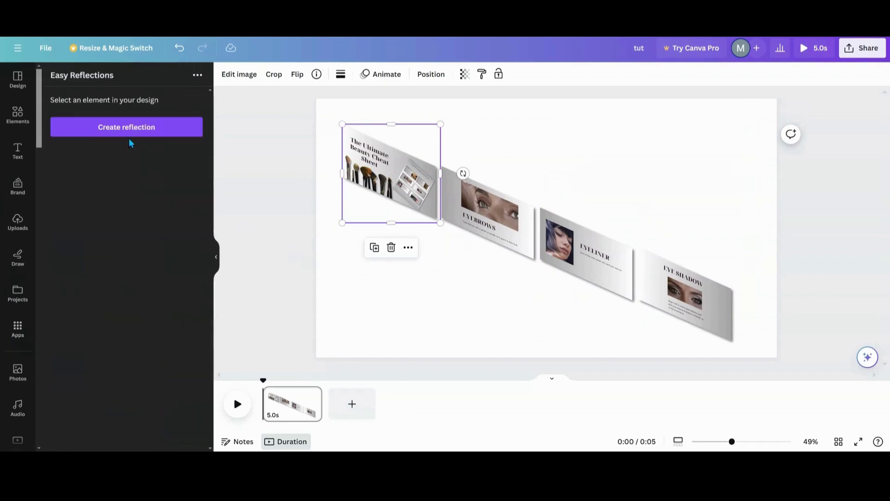
{"action": "left_click", "coordinate": [125, 127]}
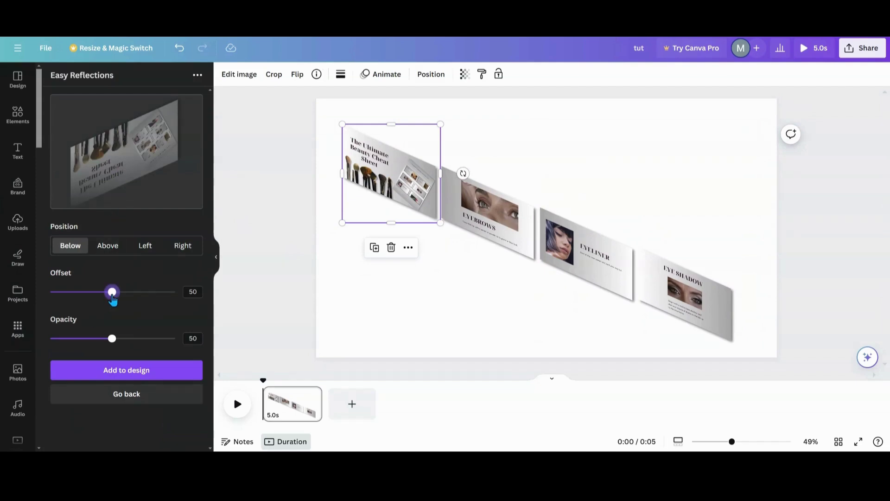
{"action": "left_click_drag", "start_coordinate": [111, 292], "coordinate": [63, 291]}
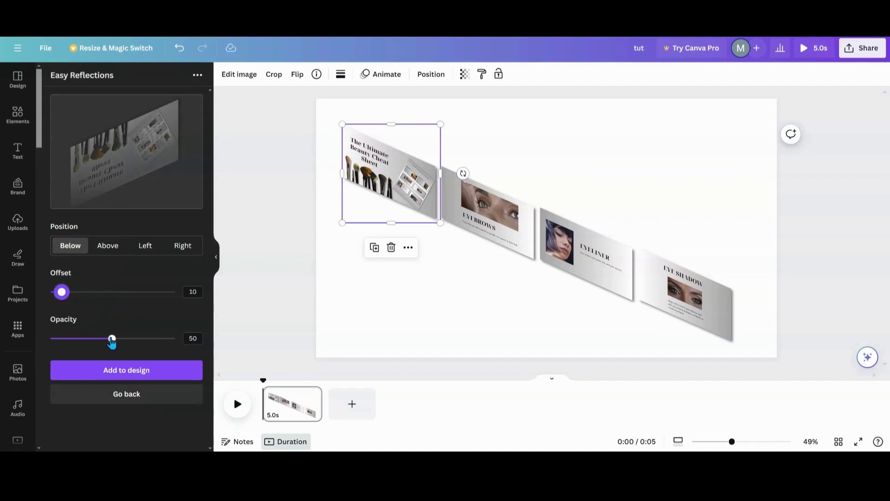
{"action": "left_click_drag", "start_coordinate": [112, 338], "coordinate": [81, 339]}
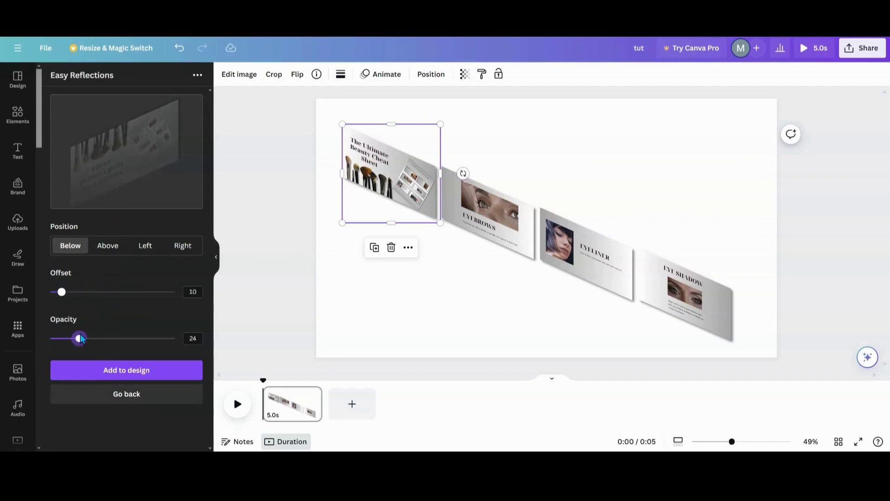
{"action": "left_click", "coordinate": [109, 369]}
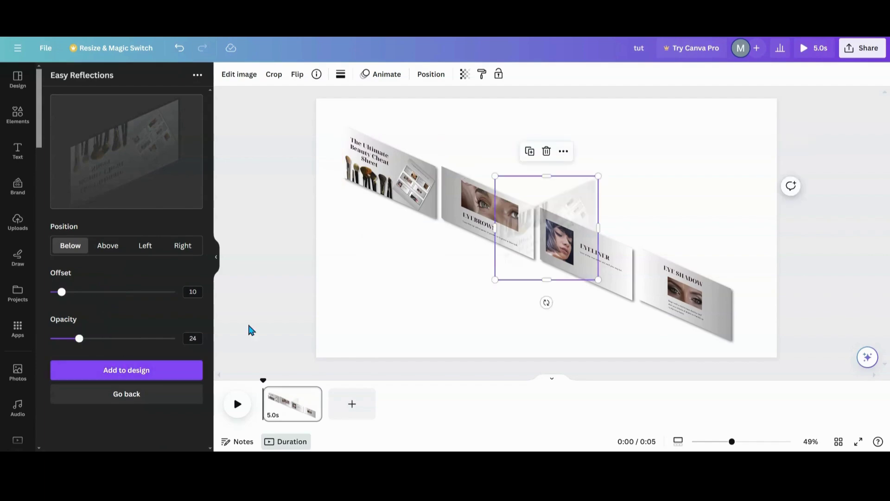
Step: Move, rotate and shrink the reflection to sit beneath the cheat sheet card at its slant
{"action": "left_click_drag", "start_coordinate": [542, 251], "coordinate": [363, 266]}
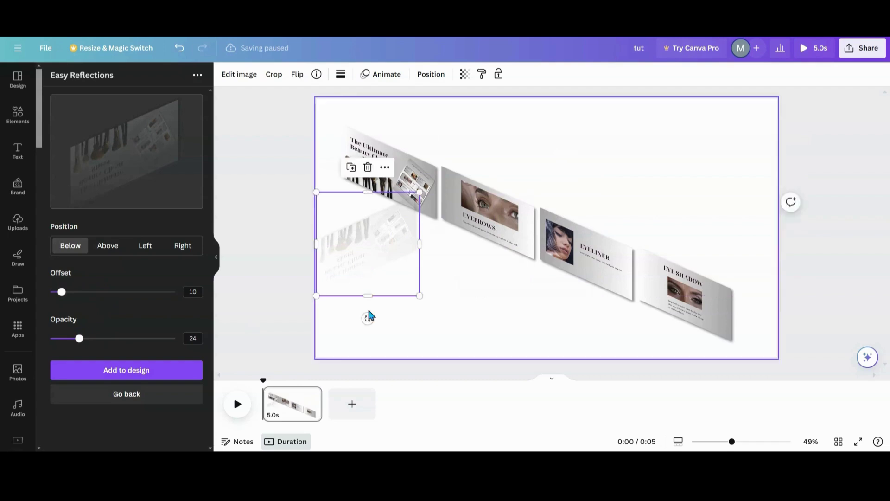
{"action": "left_click_drag", "start_coordinate": [366, 316], "coordinate": [395, 237]}
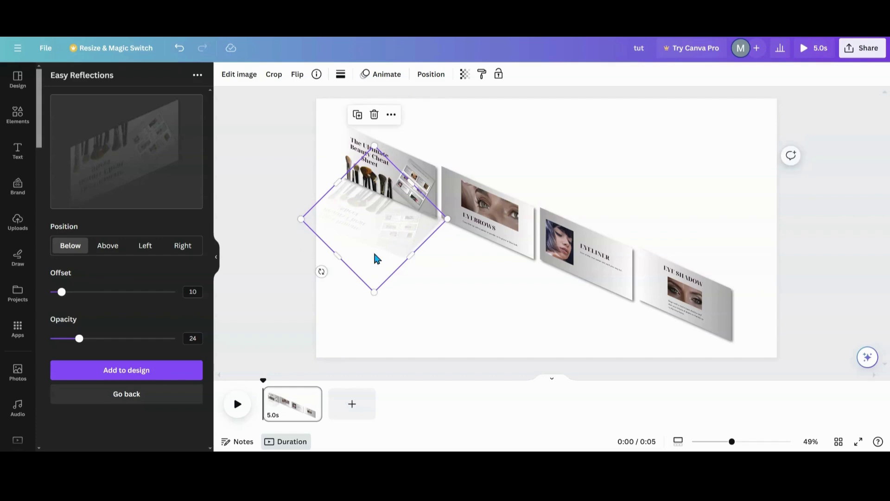
{"action": "left_click_drag", "start_coordinate": [320, 270], "coordinate": [318, 268]}
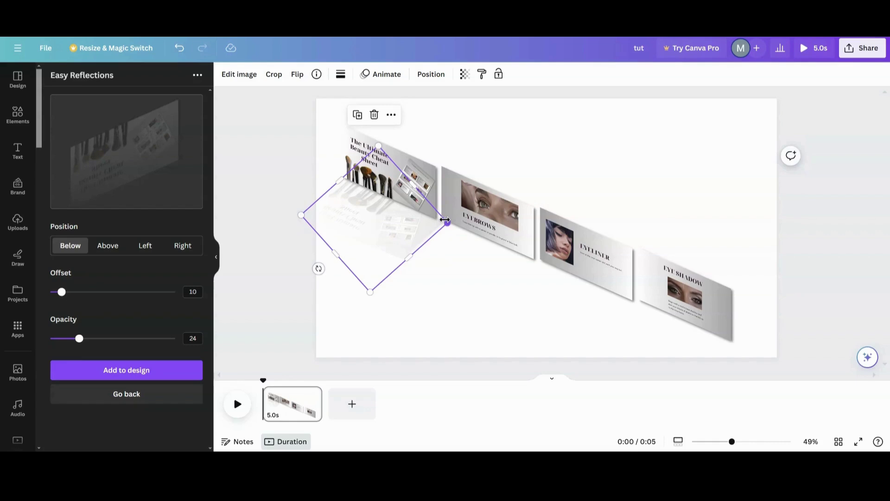
{"action": "left_click_drag", "start_coordinate": [445, 219], "coordinate": [438, 218]}
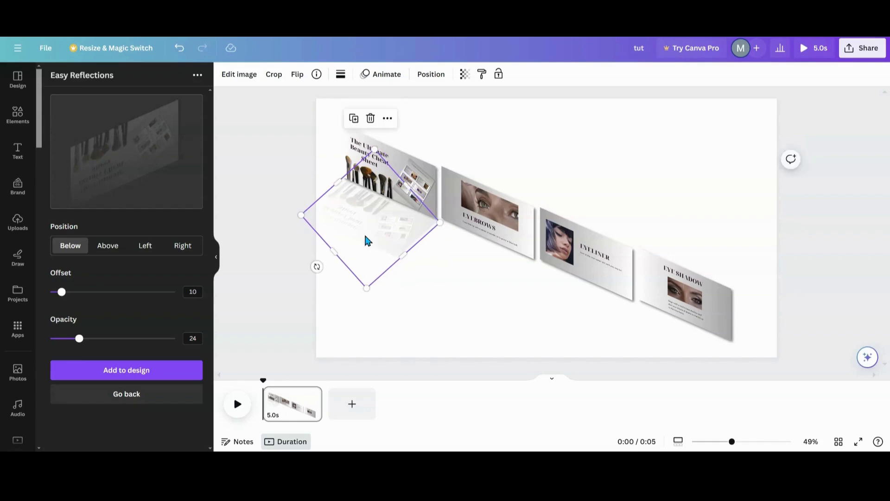
{"action": "left_click_drag", "start_coordinate": [366, 241], "coordinate": [367, 232]}
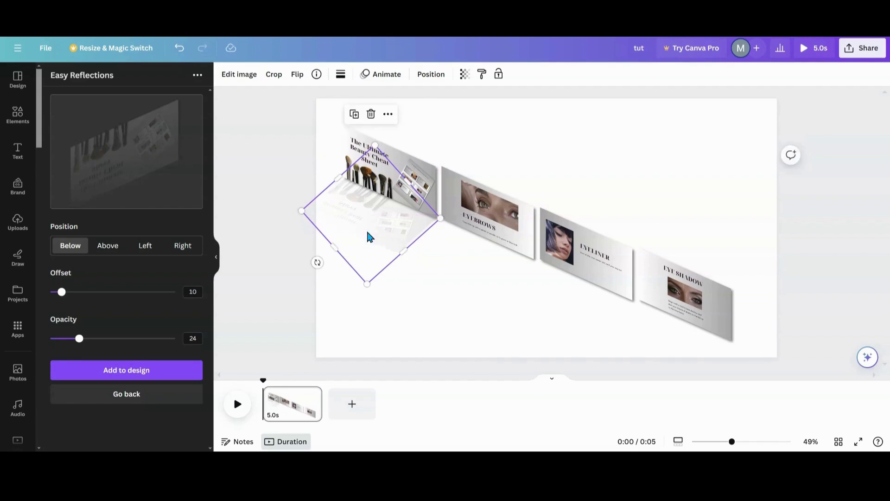
{"action": "left_click", "coordinate": [471, 235]}
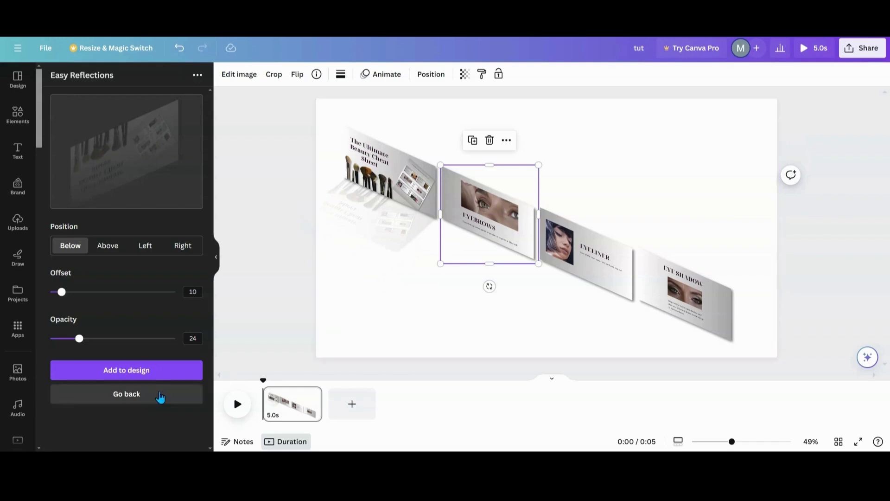
Step: Create a reflection of the Eyebrows card and add it to the page
{"action": "left_click", "coordinate": [159, 397]}
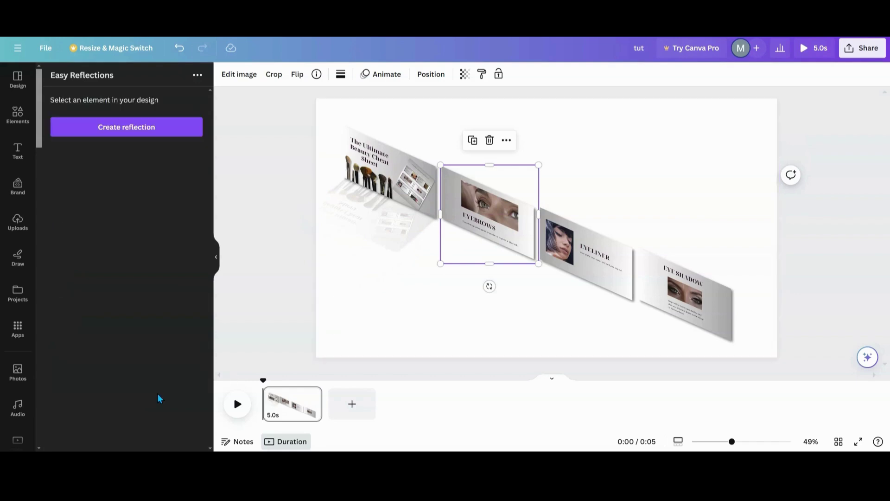
{"action": "left_click", "coordinate": [139, 127]}
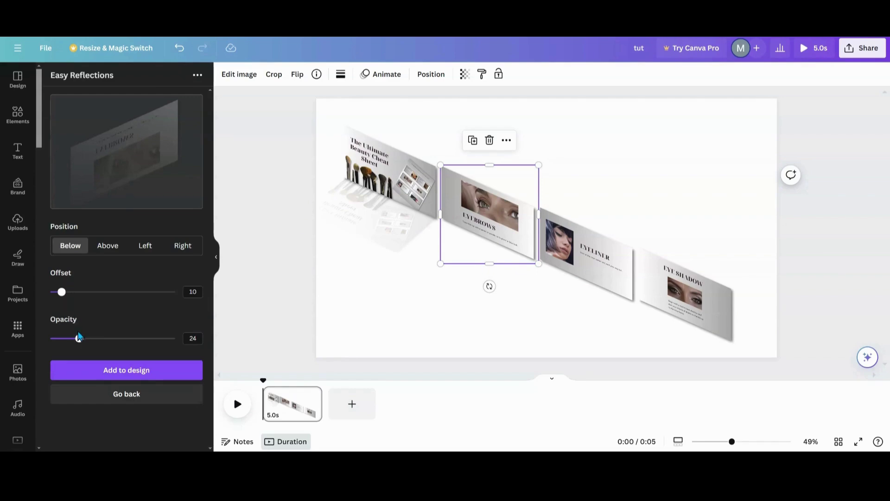
{"action": "left_click", "coordinate": [95, 375]}
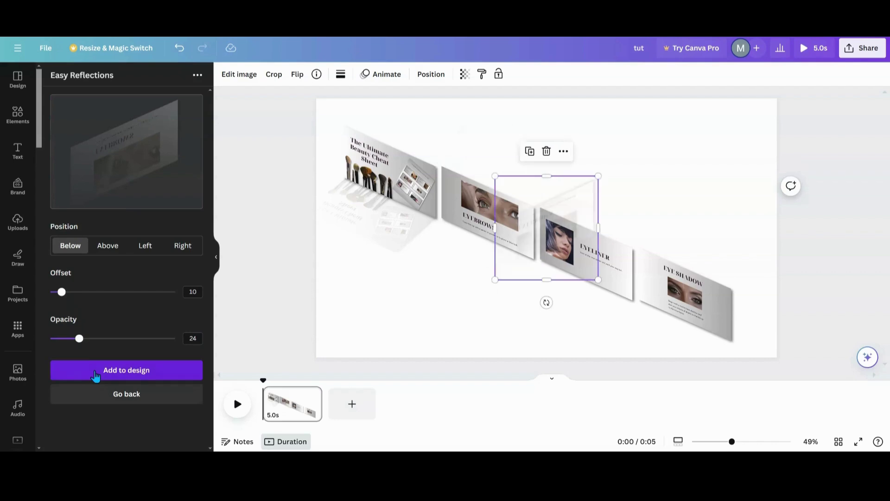
Step: Rotate the reflection about 50°, resize it to roughly 408×409, and fit it under Eyebrows
{"action": "left_click_drag", "start_coordinate": [562, 257], "coordinate": [485, 294]}
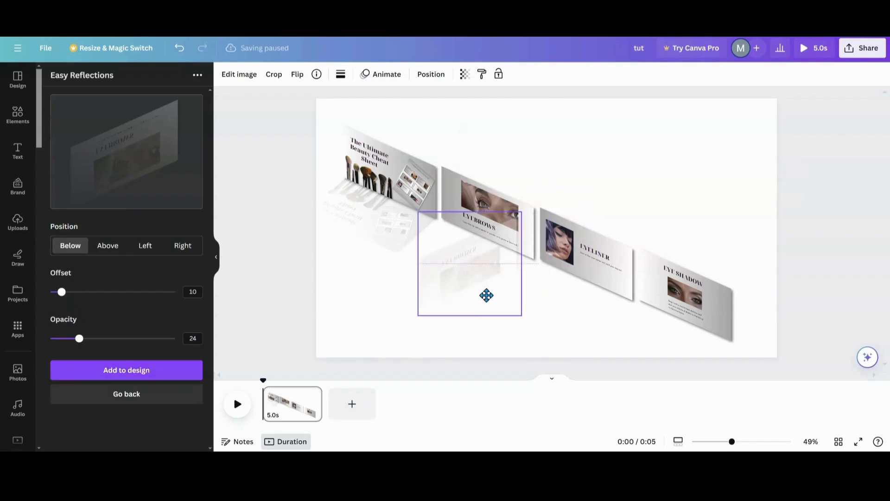
{"action": "left_click_drag", "start_coordinate": [470, 338], "coordinate": [419, 311]}
{"action": "left_click_drag", "start_coordinate": [457, 272], "coordinate": [457, 265]}
{"action": "left_click_drag", "start_coordinate": [546, 265], "coordinate": [539, 263]}
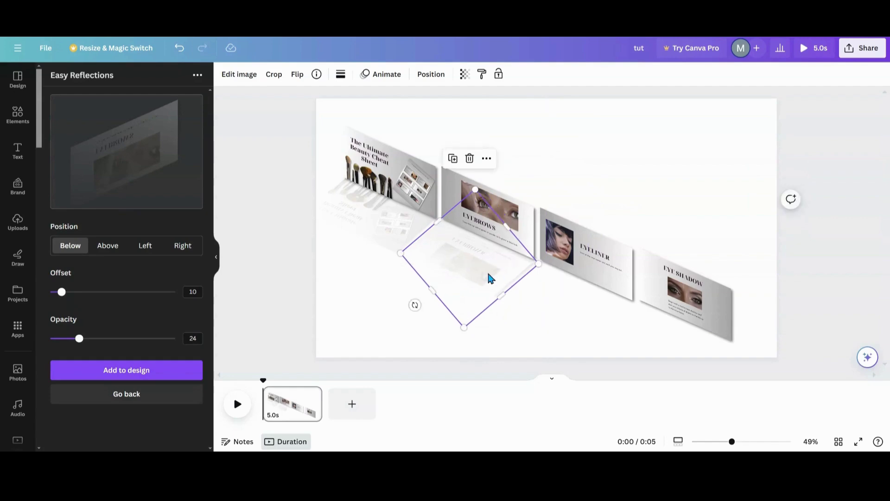
{"action": "mouse_move", "coordinate": [490, 277]}
{"action": "left_mouse_down"}
{"action": "mouse_move", "coordinate": [488, 264]}
{"action": "mouse_move", "coordinate": [492, 271]}
{"action": "left_mouse_up"}
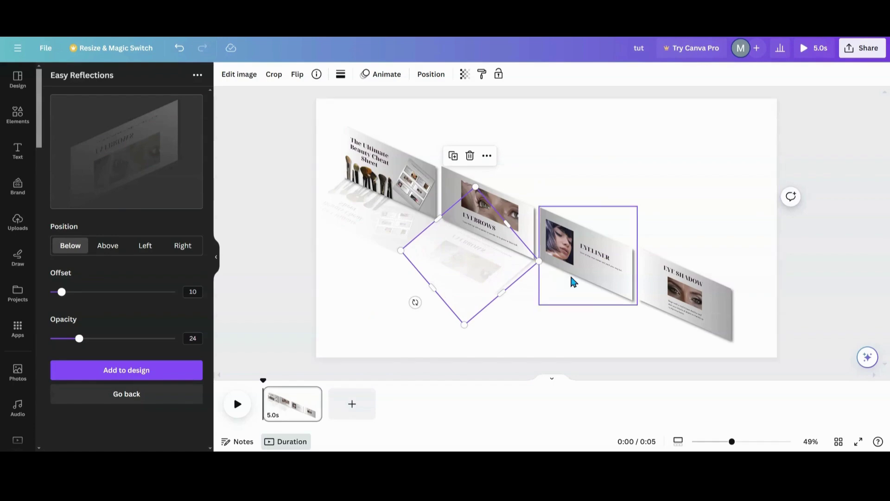
{"action": "left_click", "coordinate": [574, 280]}
Step: Generate a reflection of the Eyeliner card and place it below the card
{"action": "left_click", "coordinate": [157, 399]}
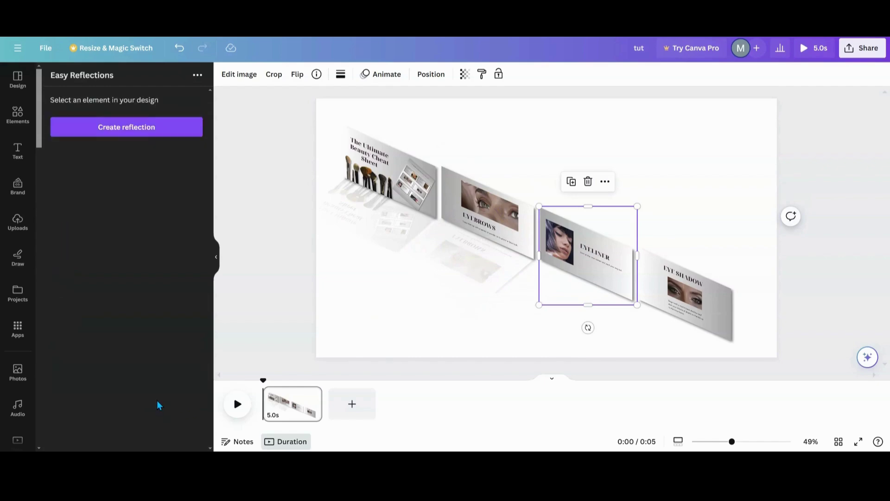
{"action": "left_click", "coordinate": [143, 127]}
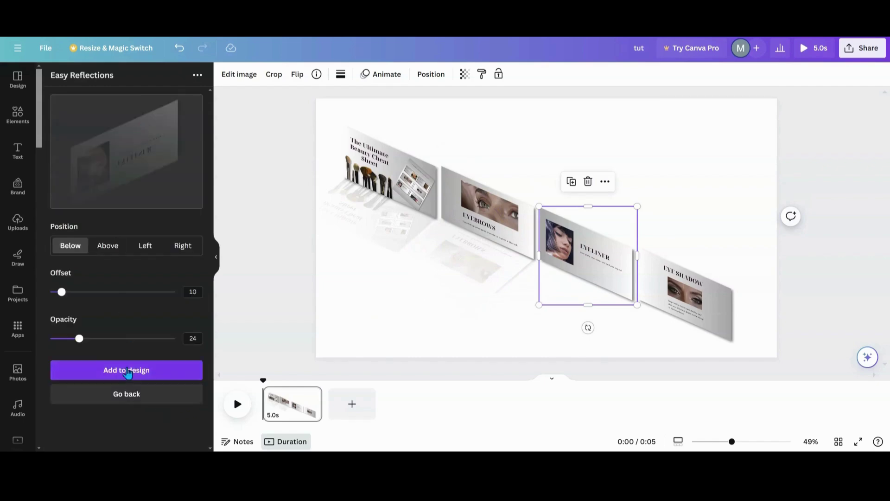
{"action": "left_click", "coordinate": [128, 370]}
{"action": "left_click_drag", "start_coordinate": [544, 232], "coordinate": [559, 305]}
Step: Rotate the Eyeliner reflection to 49° and resize it to about 411 by 412 under its card
{"action": "left_click_drag", "start_coordinate": [635, 304], "coordinate": [592, 352]}
{"action": "left_click_drag", "start_coordinate": [546, 312], "coordinate": [569, 323]}
{"action": "left_click_drag", "start_coordinate": [508, 348], "coordinate": [516, 354]}
{"action": "left_click_drag", "start_coordinate": [538, 324], "coordinate": [539, 317]}
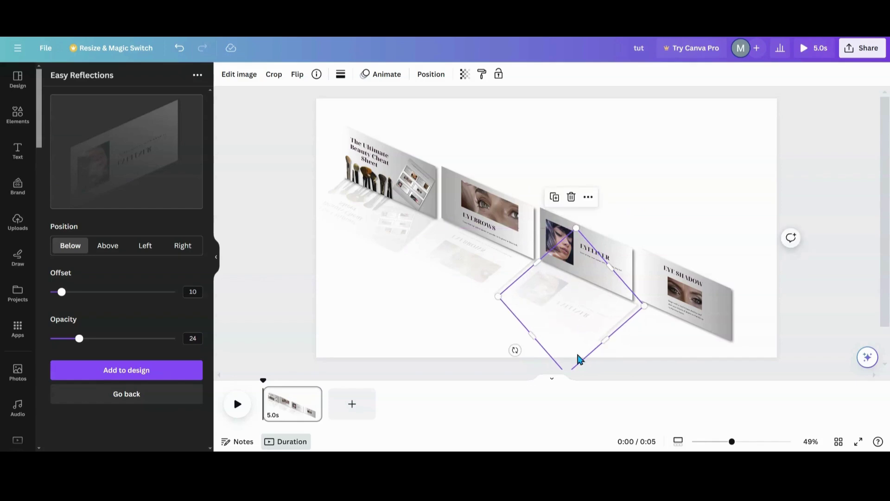
{"action": "left_click_drag", "start_coordinate": [643, 305], "coordinate": [641, 302]}
{"action": "left_click_drag", "start_coordinate": [592, 318], "coordinate": [589, 312]}
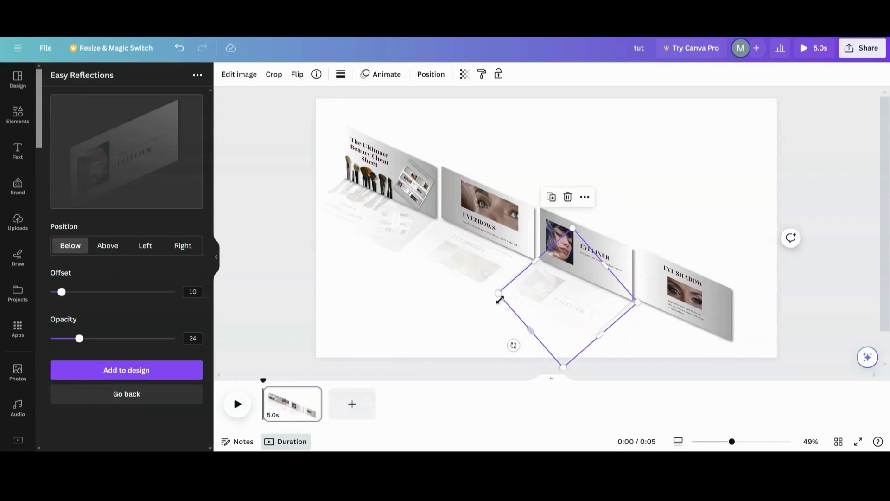
Step: Narrow the Eyeliner reflection to about 400 by 401 and nudge the Eyebrows reflection into line
{"action": "left_click", "coordinate": [636, 334]}
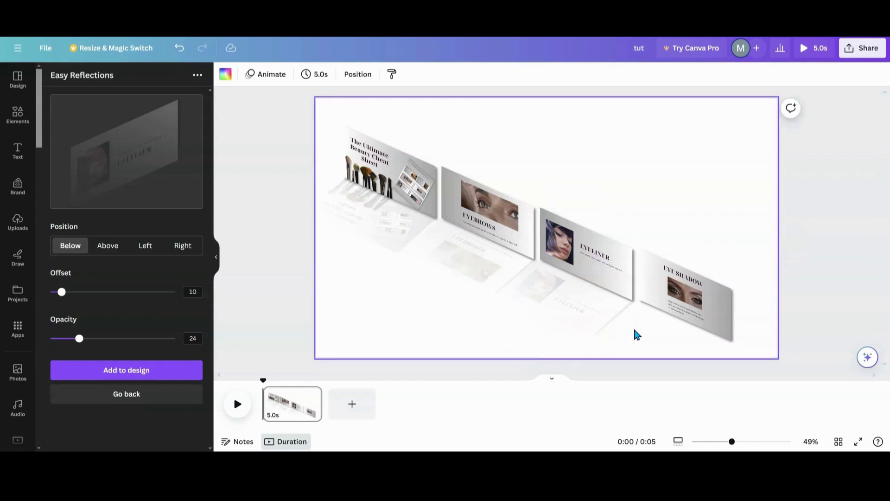
{"action": "left_click", "coordinate": [572, 310]}
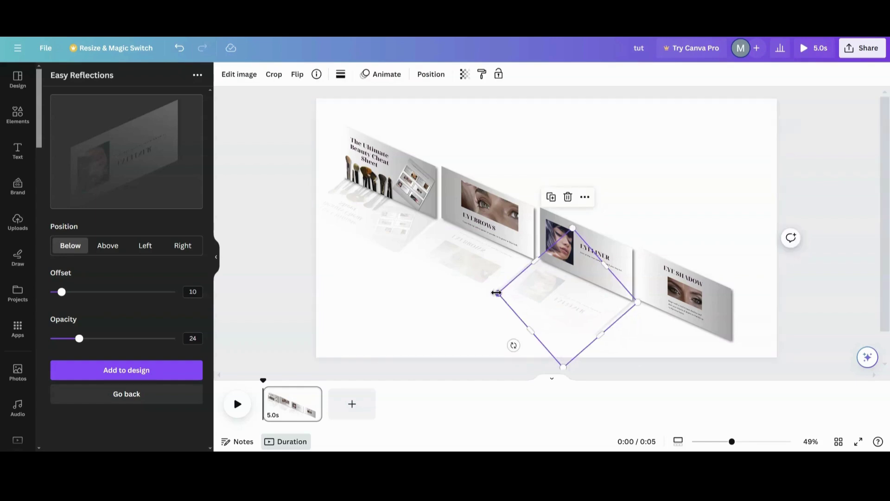
{"action": "left_click_drag", "start_coordinate": [496, 292], "coordinate": [499, 295]}
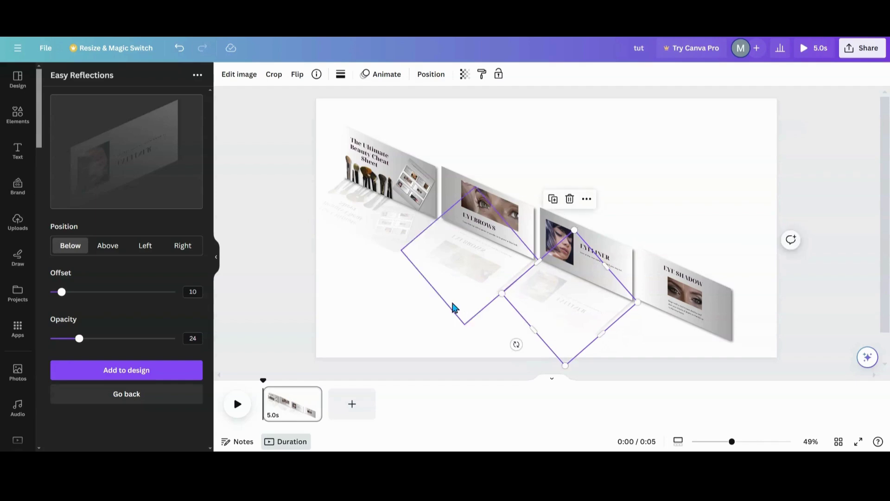
{"action": "left_click", "coordinate": [427, 264]}
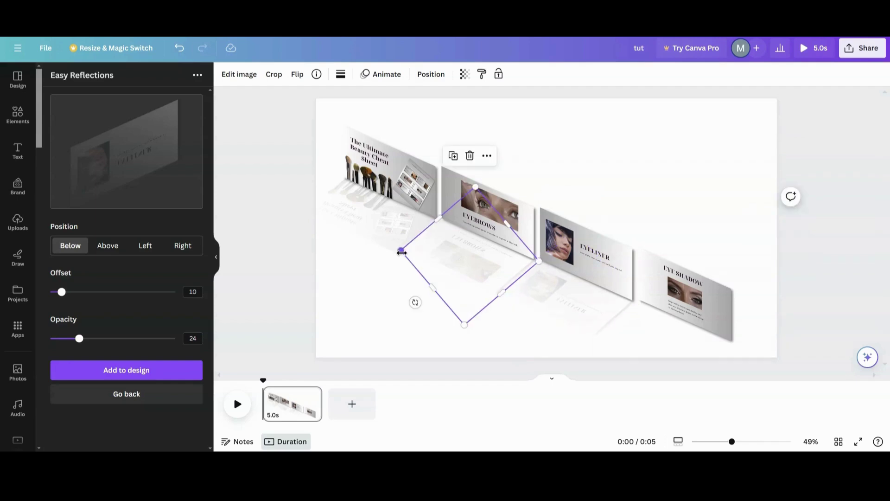
{"action": "left_click_drag", "start_coordinate": [401, 253], "coordinate": [404, 253]}
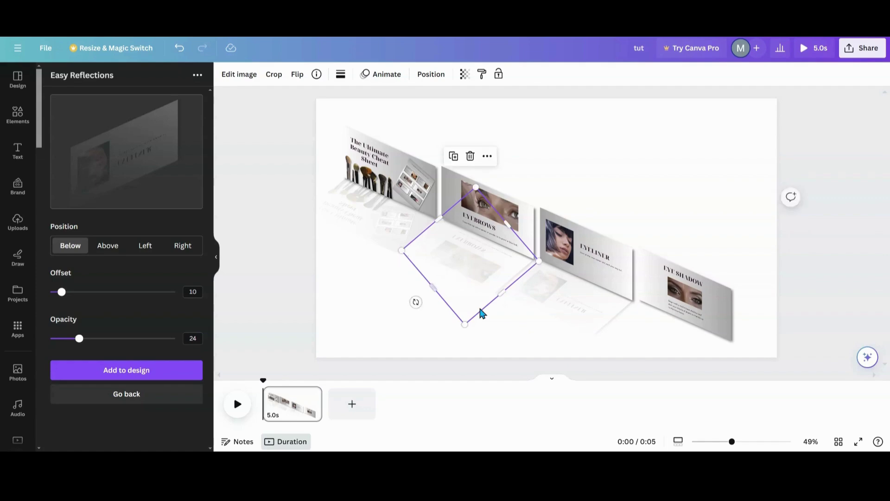
{"action": "left_click", "coordinate": [693, 310]}
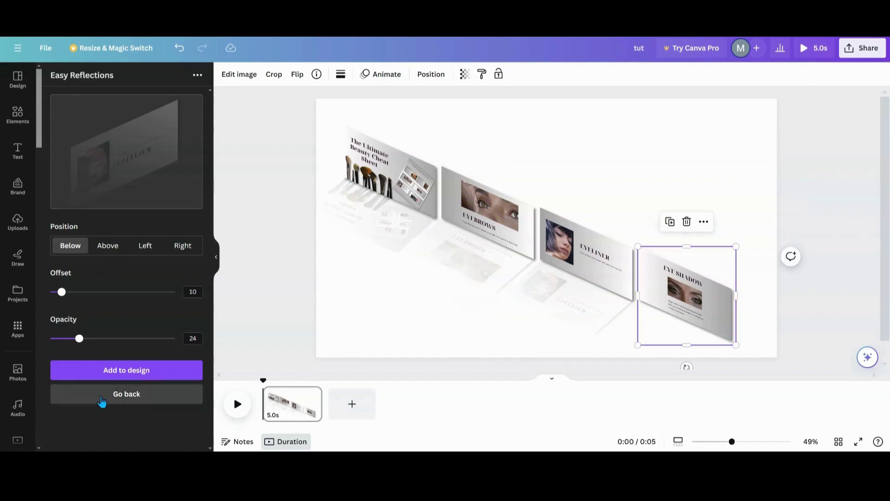
Step: Generate a reflection of the Eye Shadow card and move it down beside the card
{"action": "left_click", "coordinate": [102, 396]}
{"action": "left_click", "coordinate": [127, 130]}
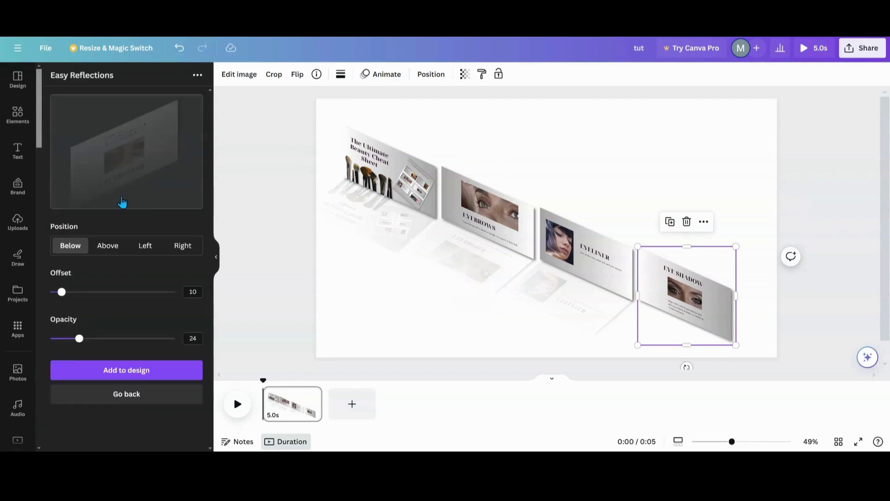
{"action": "left_click", "coordinate": [145, 375]}
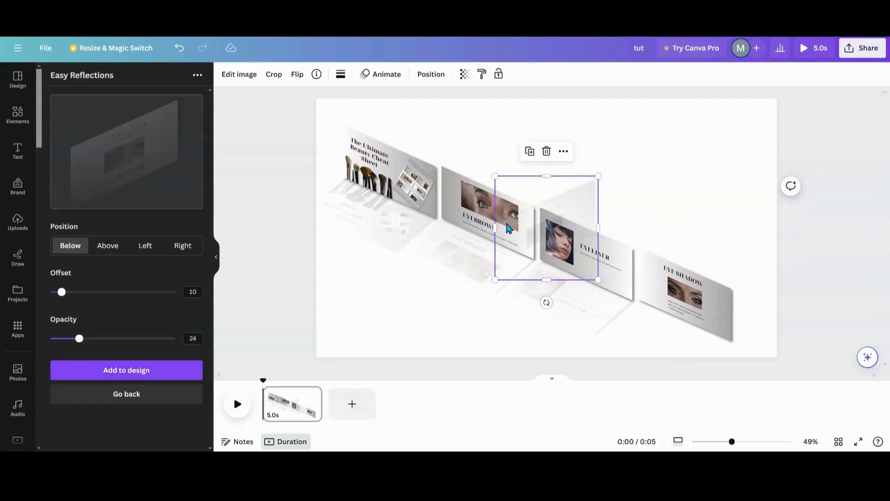
{"action": "left_click_drag", "start_coordinate": [527, 235], "coordinate": [614, 314]}
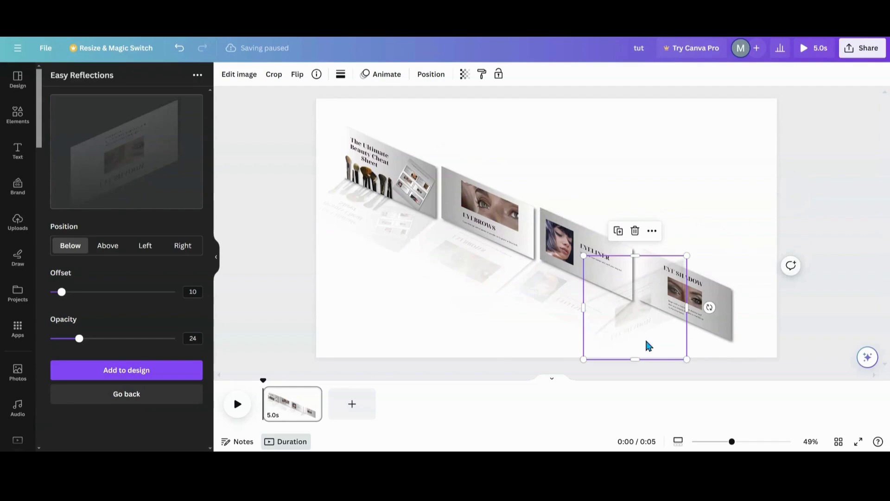
Step: Rotate the reflection to the card's slant and resize it to about 411 by 413
{"action": "left_click_drag", "start_coordinate": [708, 306], "coordinate": [691, 366]}
{"action": "left_click_drag", "start_coordinate": [651, 338], "coordinate": [658, 343]}
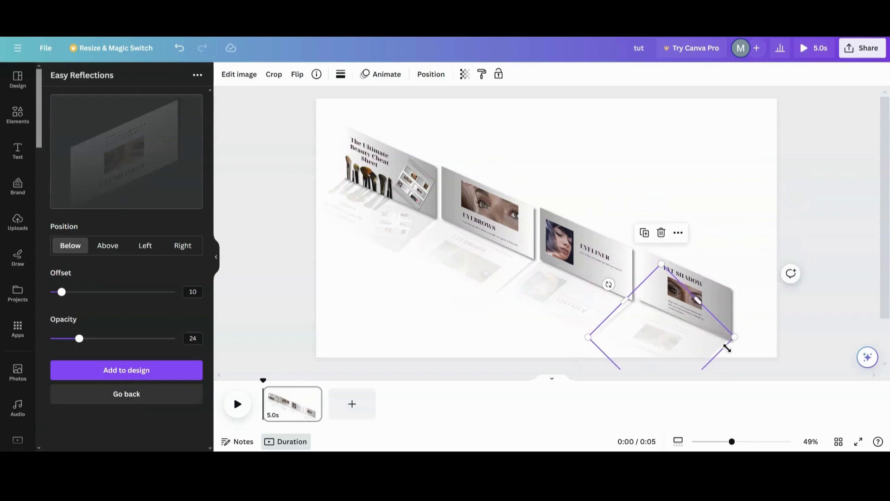
{"action": "left_click_drag", "start_coordinate": [610, 291], "coordinate": [619, 297]}
{"action": "left_click_drag", "start_coordinate": [669, 346], "coordinate": [675, 344]}
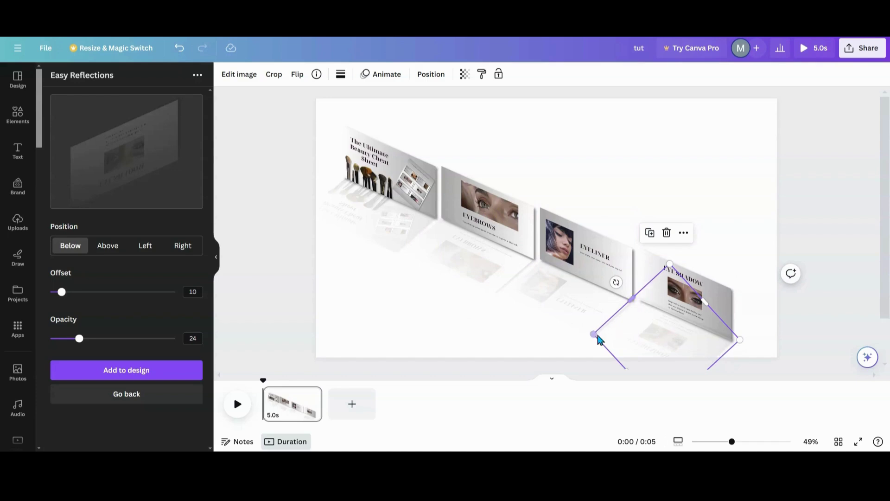
{"action": "left_click_drag", "start_coordinate": [597, 336], "coordinate": [597, 335]}
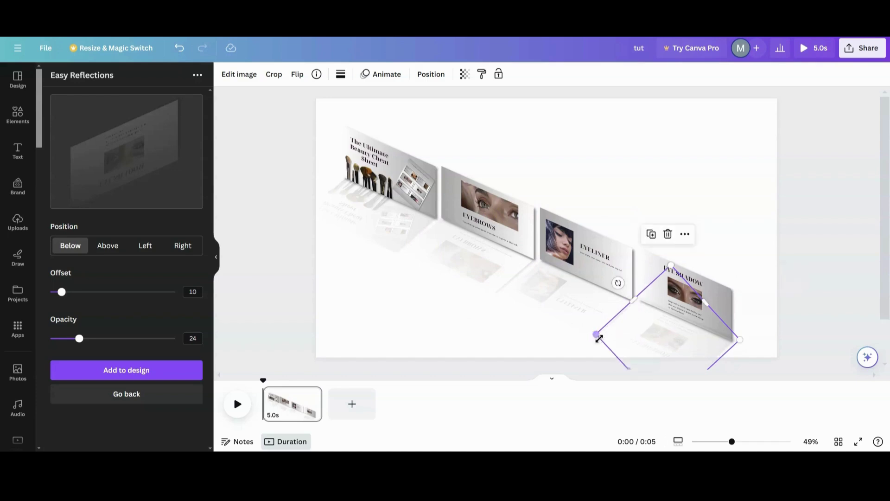
{"action": "left_click_drag", "start_coordinate": [740, 340], "coordinate": [738, 337]}
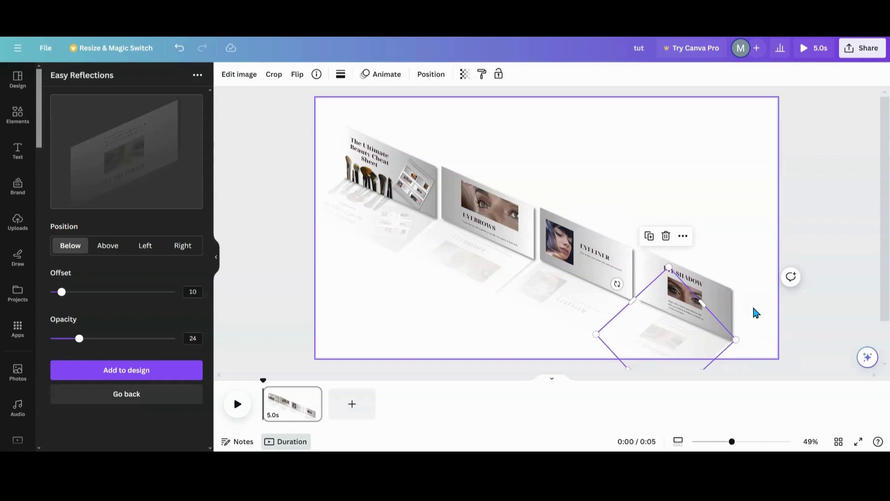
Step: Widen the Eye Shadow reflection slightly, then bring up the page layers list
{"action": "left_click", "coordinate": [755, 312]}
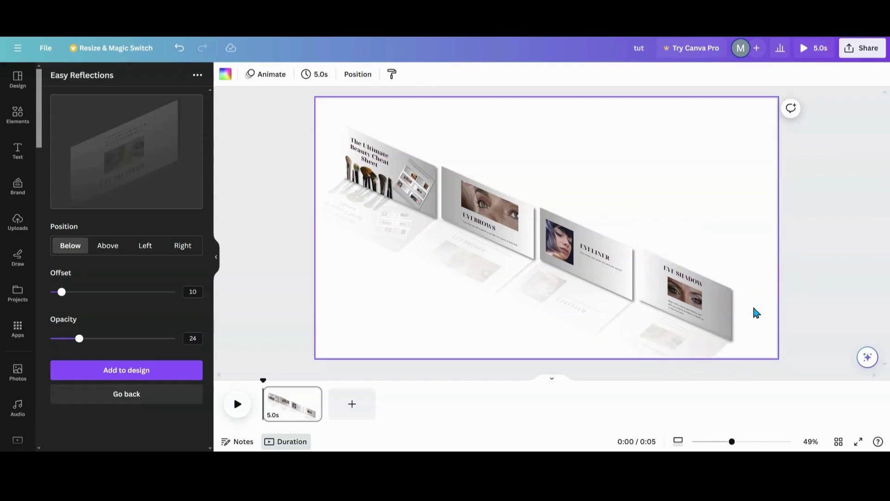
{"action": "left_click", "coordinate": [719, 342]}
{"action": "left_click_drag", "start_coordinate": [737, 339], "coordinate": [739, 340]}
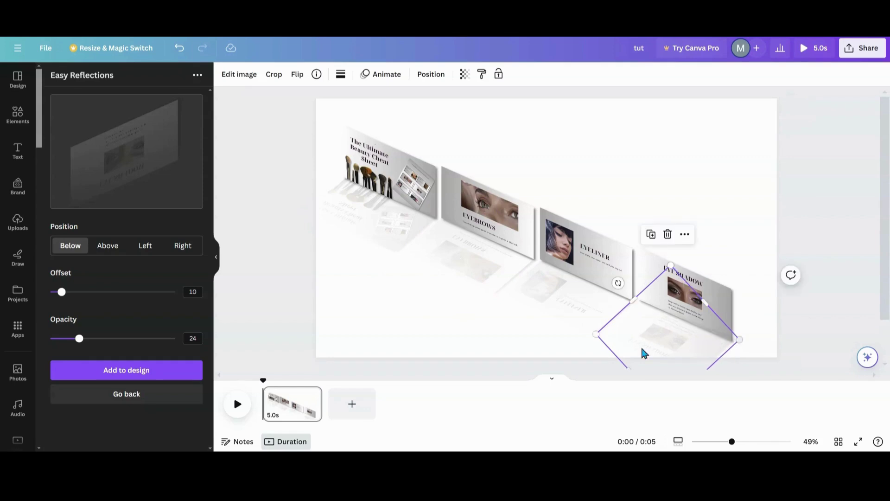
{"action": "left_click", "coordinate": [404, 340]}
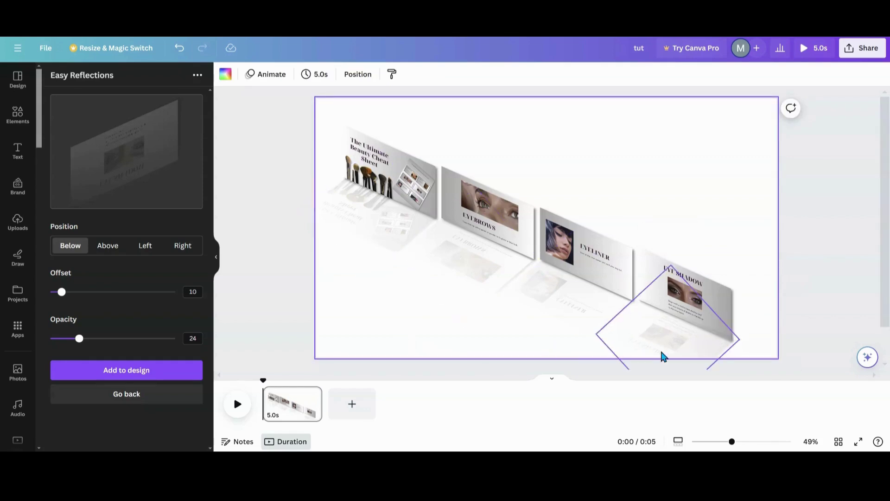
{"action": "left_click", "coordinate": [355, 75]}
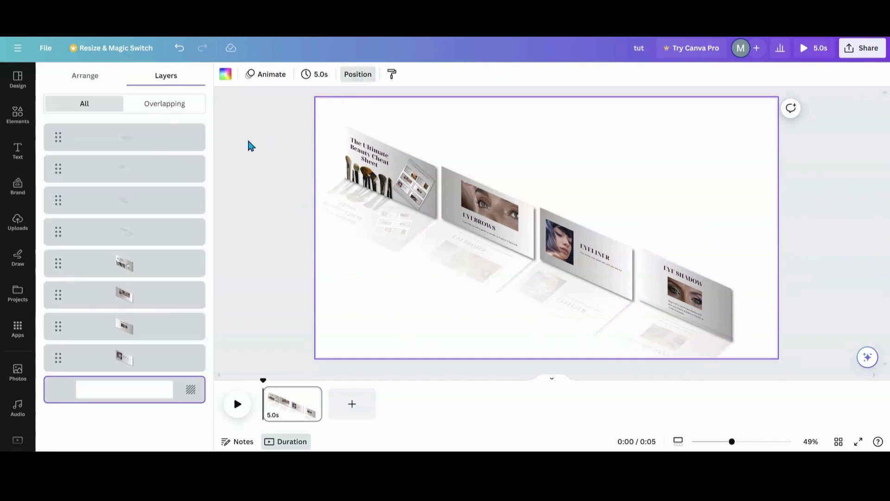
Step: Select all four reflection layers and send them behind the slide cards
{"action": "left_click", "coordinate": [157, 148]}
{"action": "left_click", "coordinate": [153, 168], "text": "shift"}
{"action": "left_click", "coordinate": [151, 201], "text": "shift"}
{"action": "left_click", "coordinate": [151, 233], "text": "shift"}
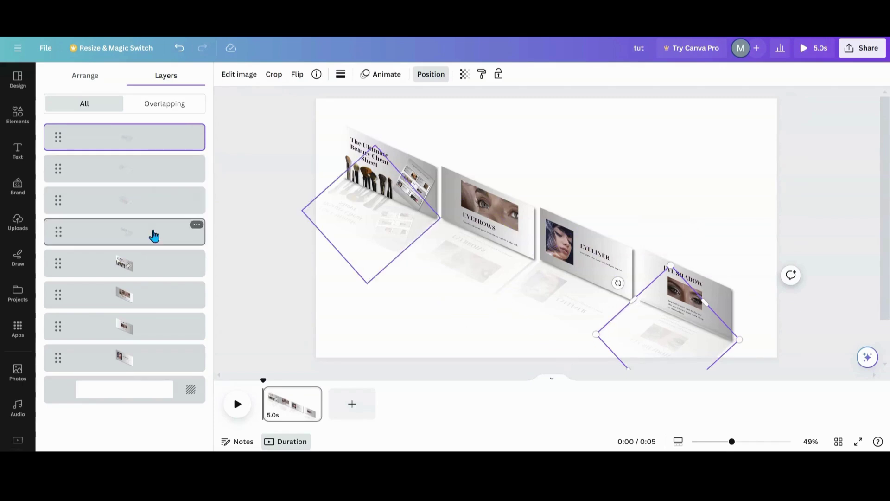
{"action": "left_click_drag", "start_coordinate": [134, 169], "coordinate": [122, 372]}
Step: Nudge a reflection into place, then show the page background colour choices
{"action": "left_click", "coordinate": [328, 321]}
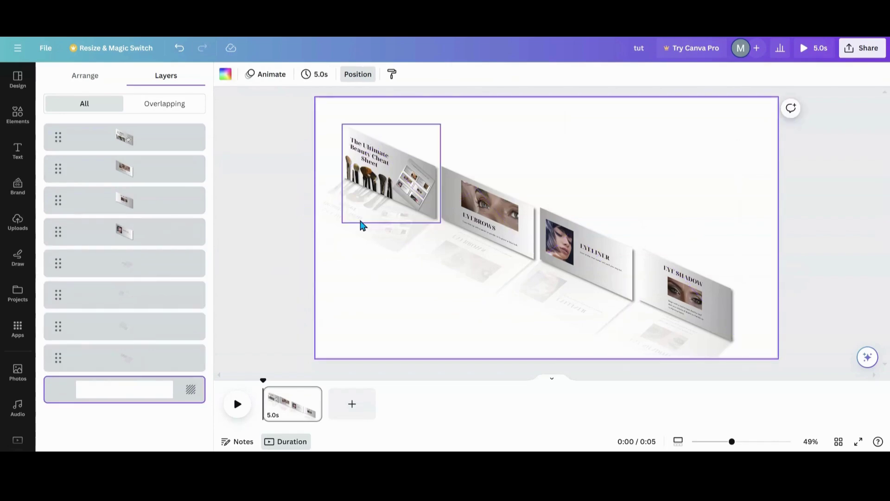
{"action": "left_click_drag", "start_coordinate": [355, 227], "coordinate": [356, 227]}
{"action": "left_click", "coordinate": [317, 321]}
{"action": "left_click", "coordinate": [380, 177]}
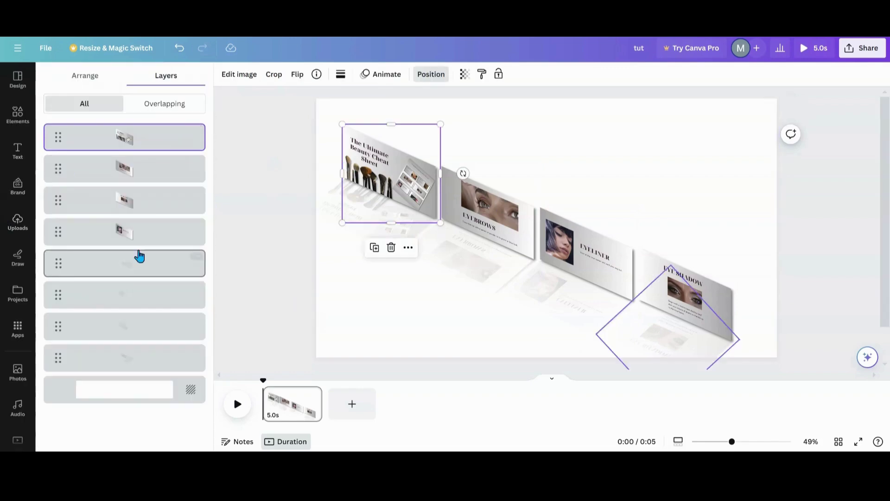
{"action": "left_click", "coordinate": [333, 114]}
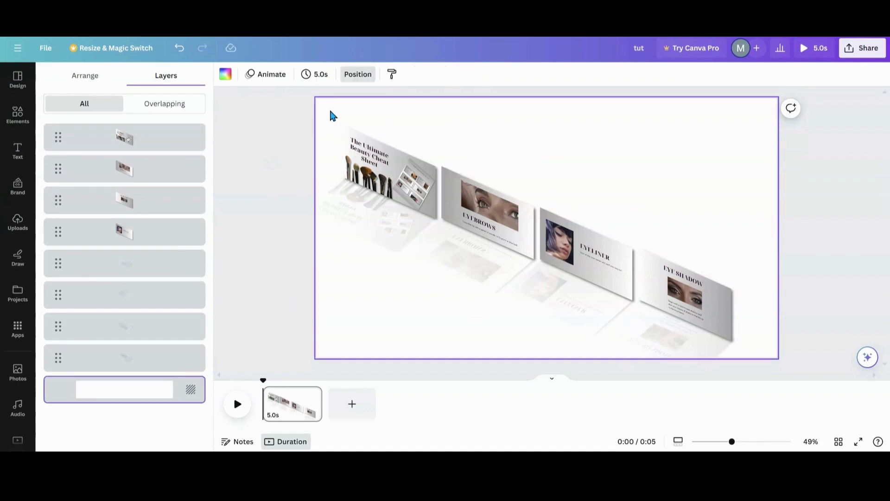
{"action": "left_click", "coordinate": [225, 74]}
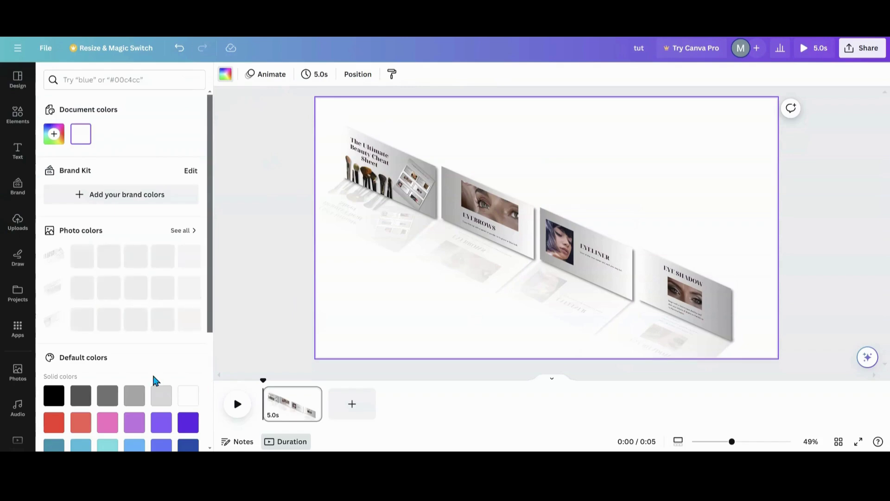
Step: Turn the page background black, then switch it back to white
{"action": "left_click", "coordinate": [60, 397]}
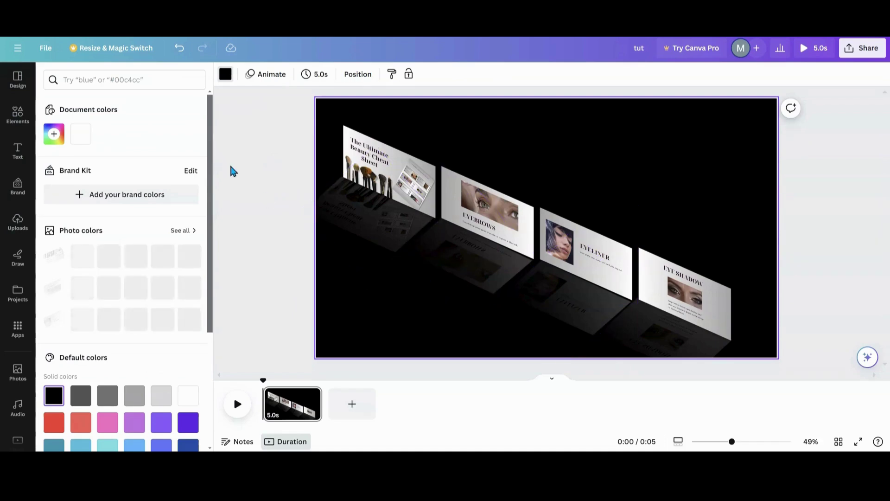
{"action": "left_click", "coordinate": [224, 75]}
{"action": "left_click", "coordinate": [223, 75]}
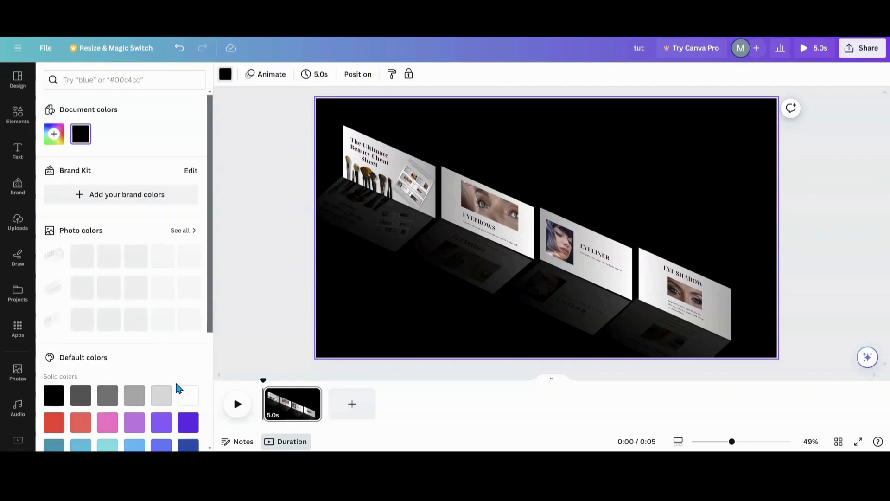
{"action": "left_click", "coordinate": [187, 395]}
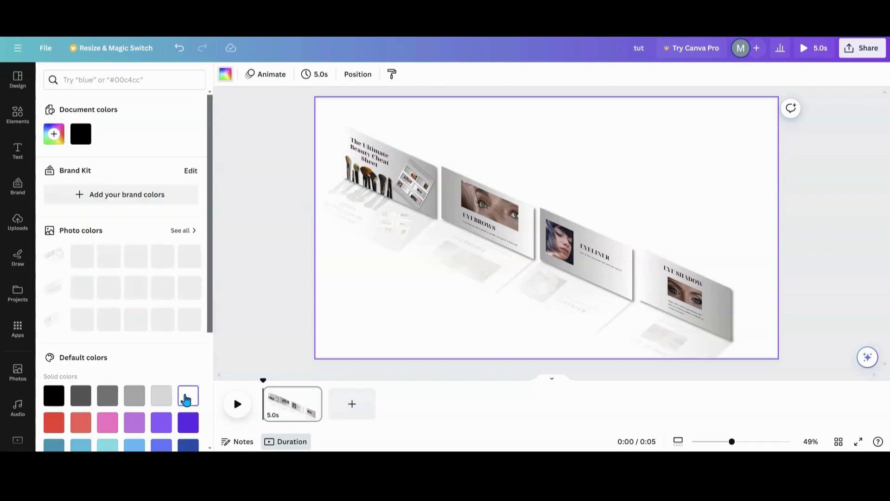
{"action": "left_click", "coordinate": [368, 172]}
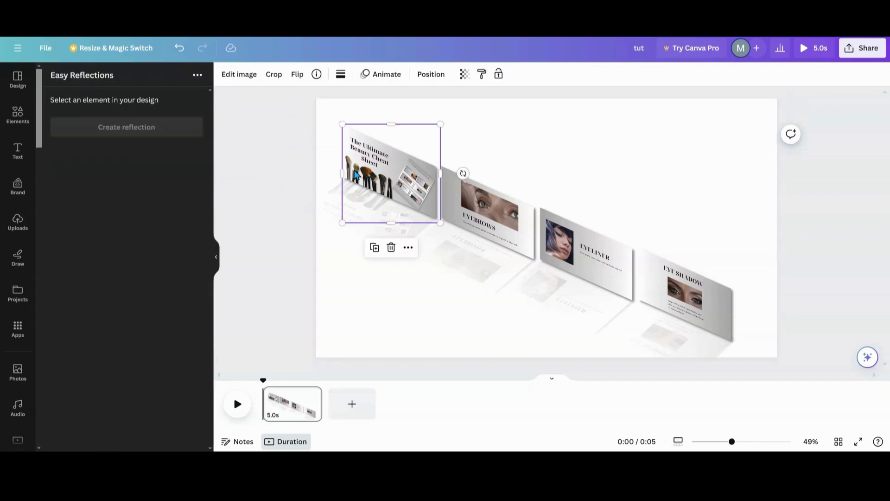
Step: Apply a Backdrop shadow to the first slide card with transparency 24 and blur 8
{"action": "left_click", "coordinate": [243, 78]}
{"action": "left_click", "coordinate": [63, 311]}
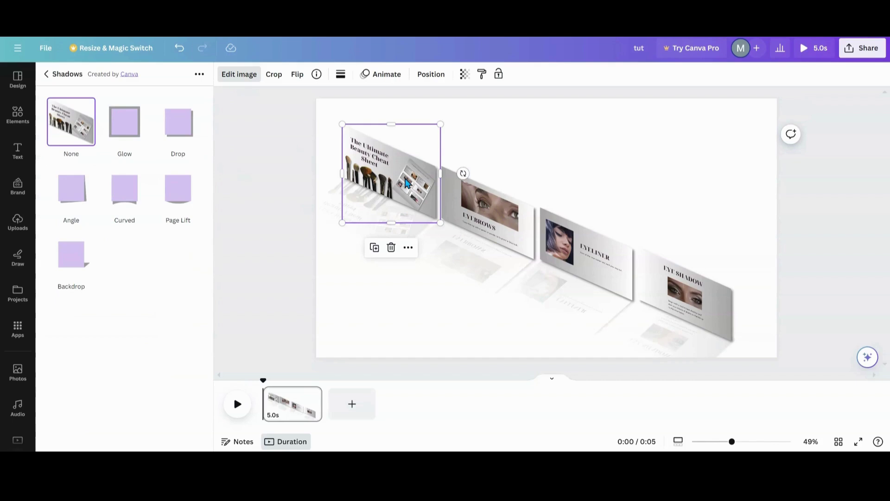
{"action": "left_click", "coordinate": [63, 263]}
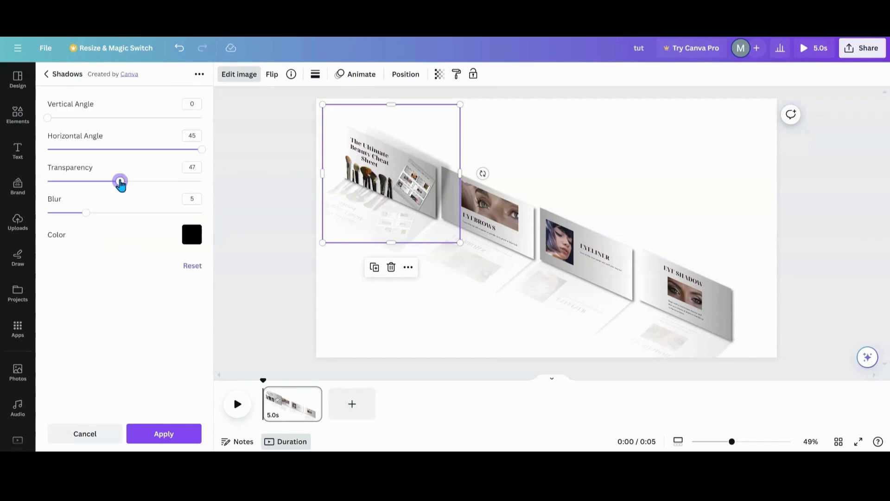
{"action": "left_click_drag", "start_coordinate": [120, 183], "coordinate": [84, 184]}
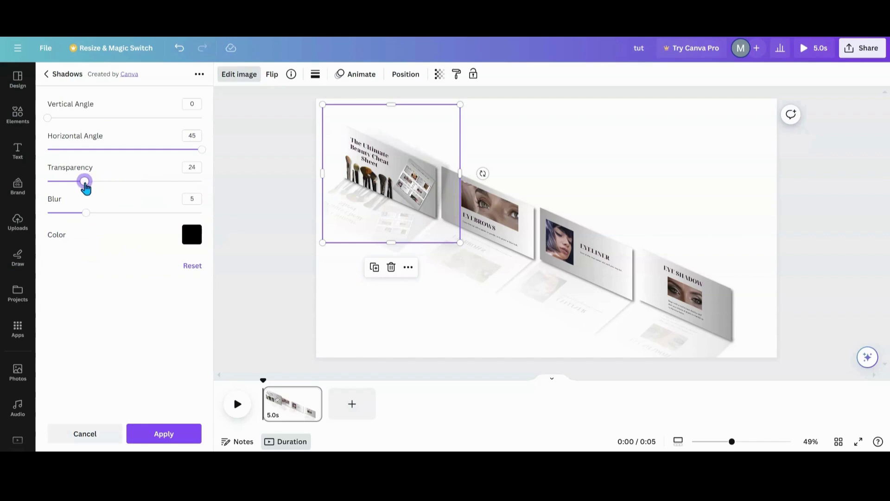
{"action": "left_click_drag", "start_coordinate": [85, 216], "coordinate": [110, 220]}
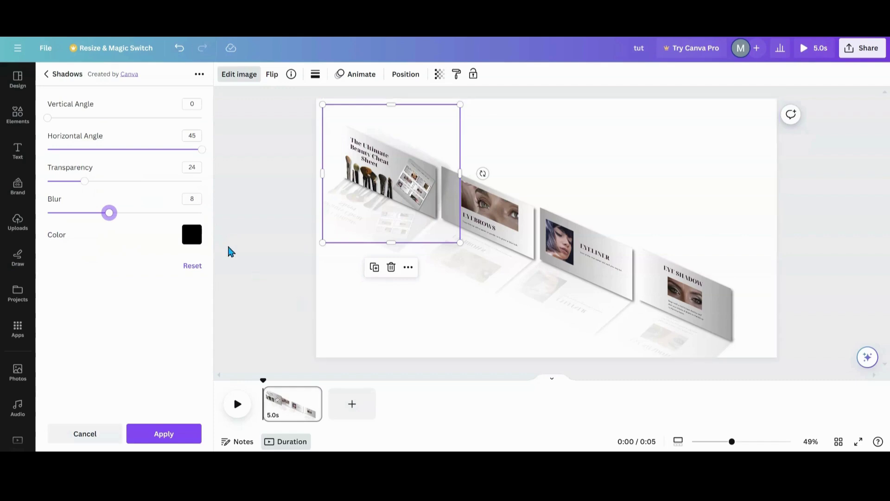
{"action": "left_click", "coordinate": [284, 245]}
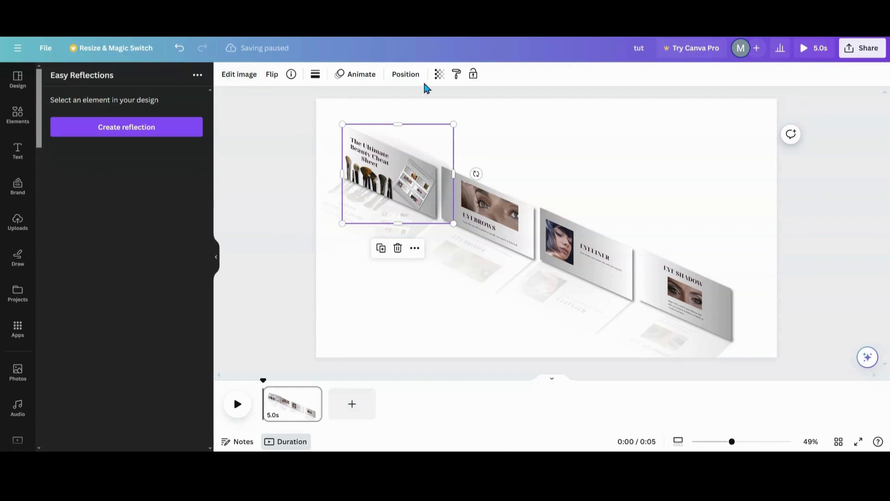
{"action": "left_click", "coordinate": [405, 75]}
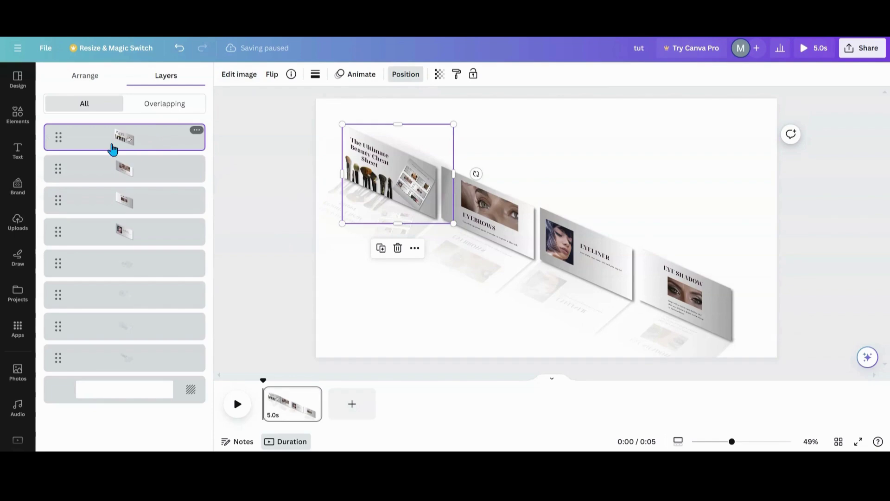
Step: Move the brushes card layer down to fourth and the Eyebrows card layer to third
{"action": "left_click", "coordinate": [343, 160]}
{"action": "left_click_drag", "start_coordinate": [159, 139], "coordinate": [147, 231]}
{"action": "left_click", "coordinate": [135, 143]}
{"action": "mouse_move", "coordinate": [135, 143]}
{"action": "left_mouse_down"}
{"action": "mouse_move", "coordinate": [133, 206]}
{"action": "mouse_move", "coordinate": [133, 168]}
{"action": "left_mouse_up"}
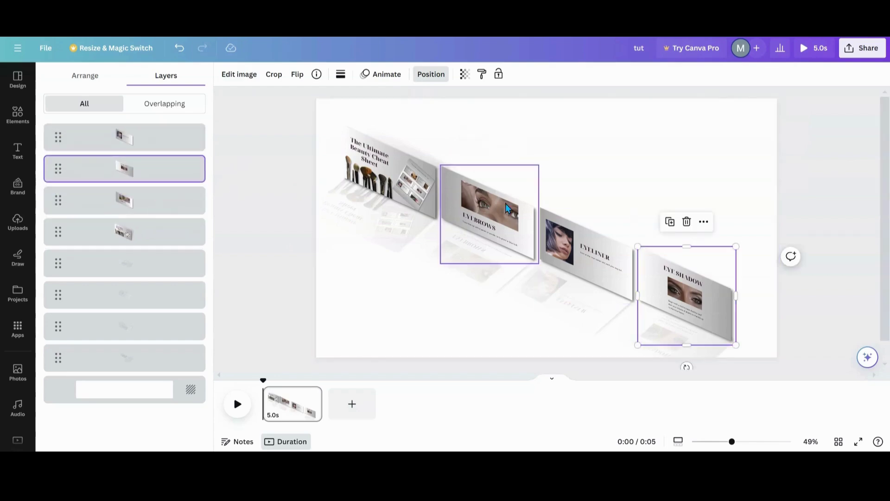
{"action": "left_click", "coordinate": [485, 222]}
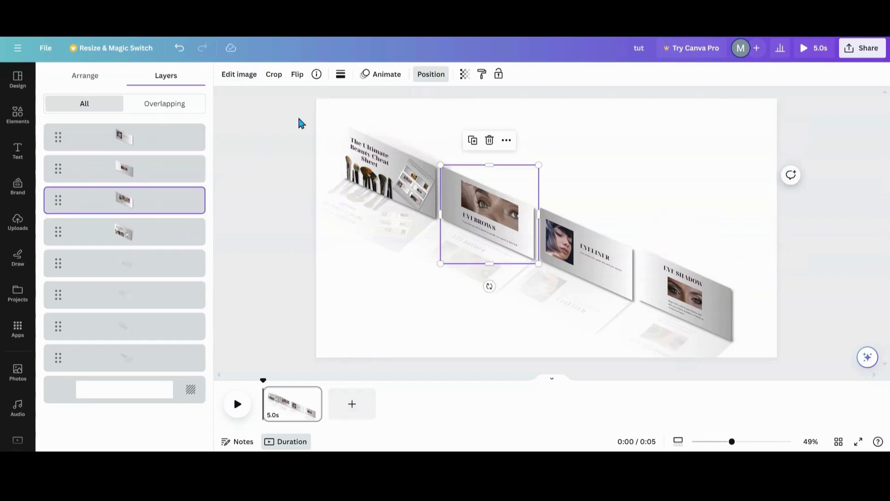
Step: Apply the Backdrop shadow effect to the Eyebrows, Eyeliner and Eye Shadow cards in turn
{"action": "left_click", "coordinate": [237, 77]}
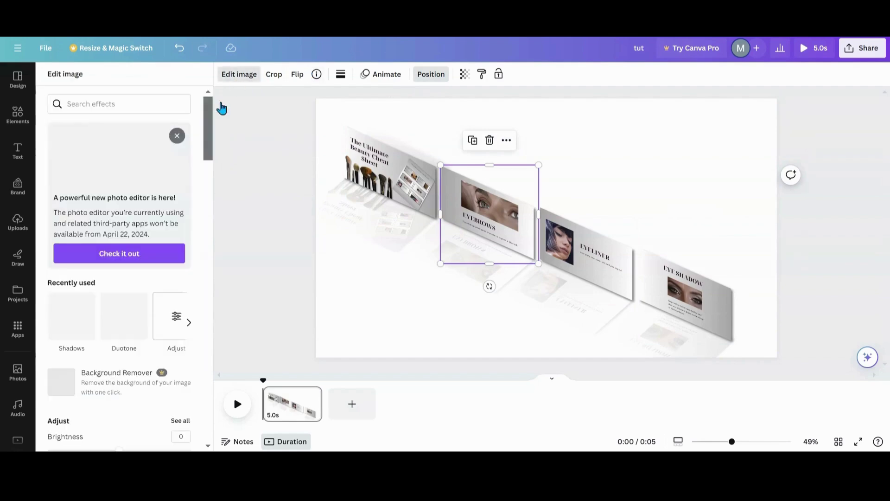
{"action": "left_click", "coordinate": [64, 325]}
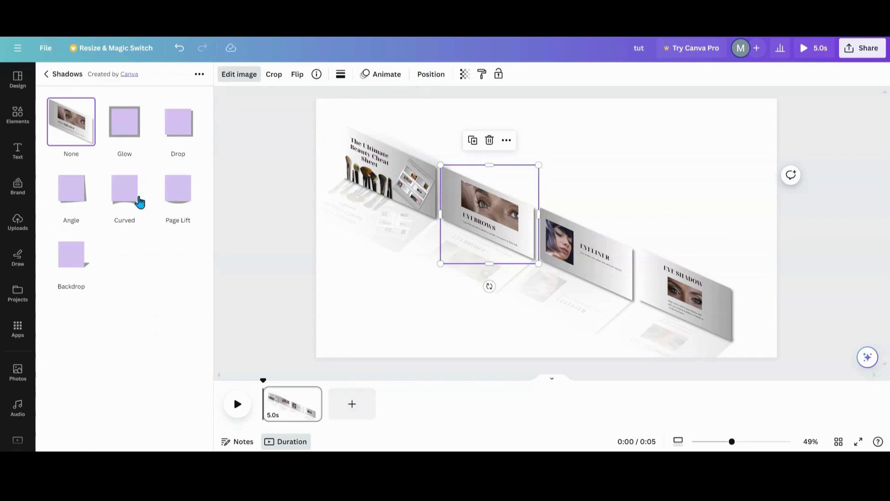
{"action": "left_click", "coordinate": [73, 255]}
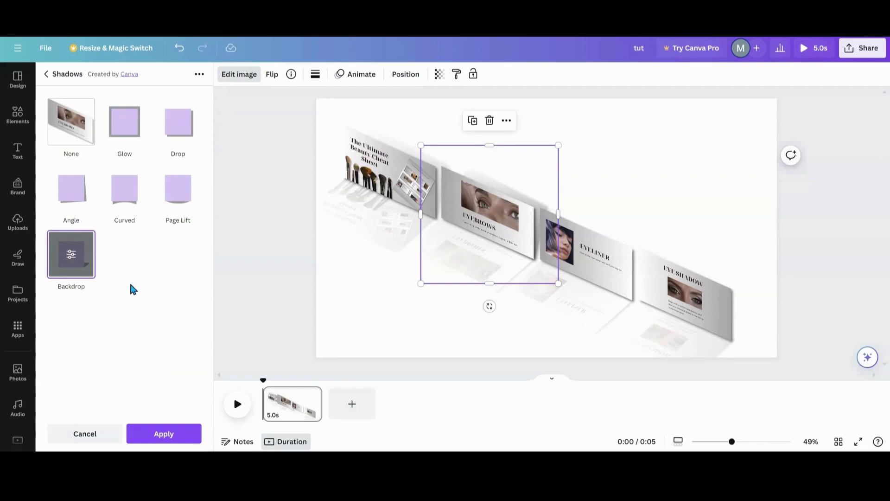
{"action": "left_click", "coordinate": [161, 432]}
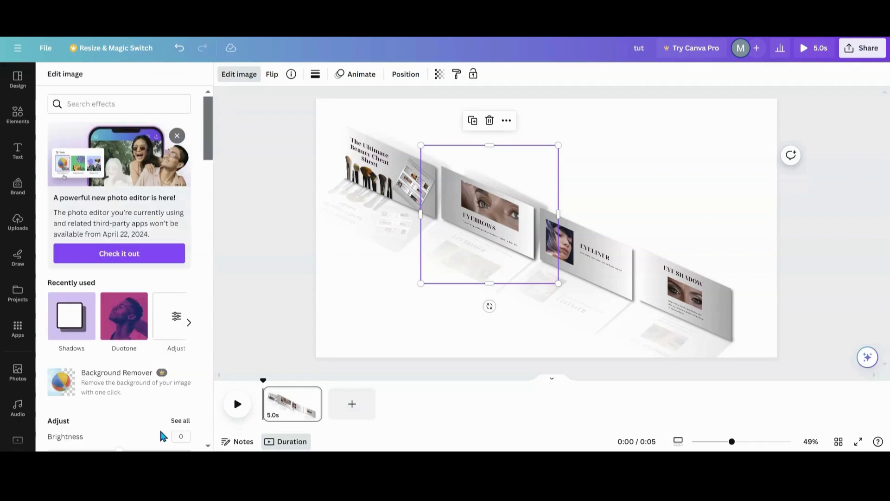
{"action": "left_click", "coordinate": [584, 257]}
{"action": "left_click", "coordinate": [78, 320]}
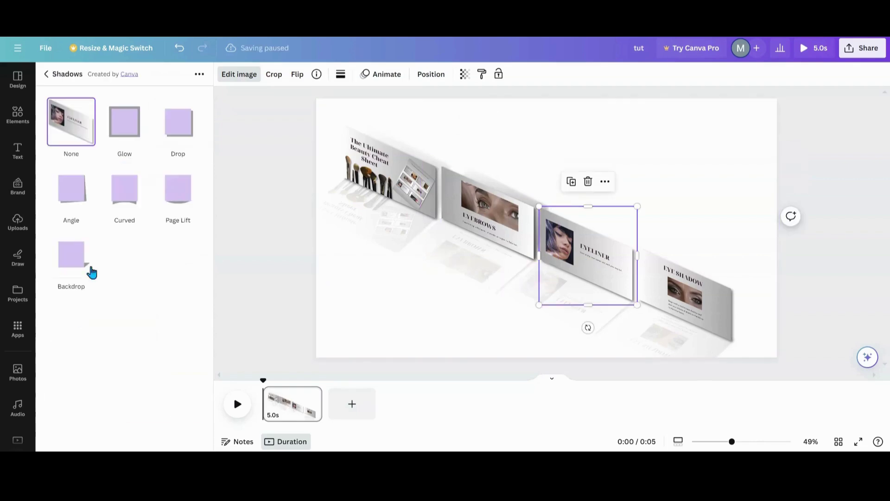
{"action": "left_click", "coordinate": [75, 263]}
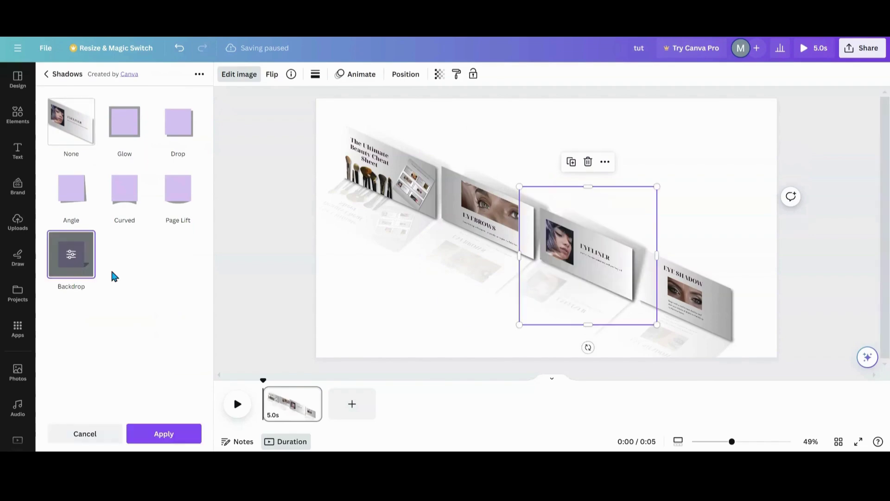
{"action": "left_click", "coordinate": [686, 298]}
{"action": "left_click", "coordinate": [76, 318]}
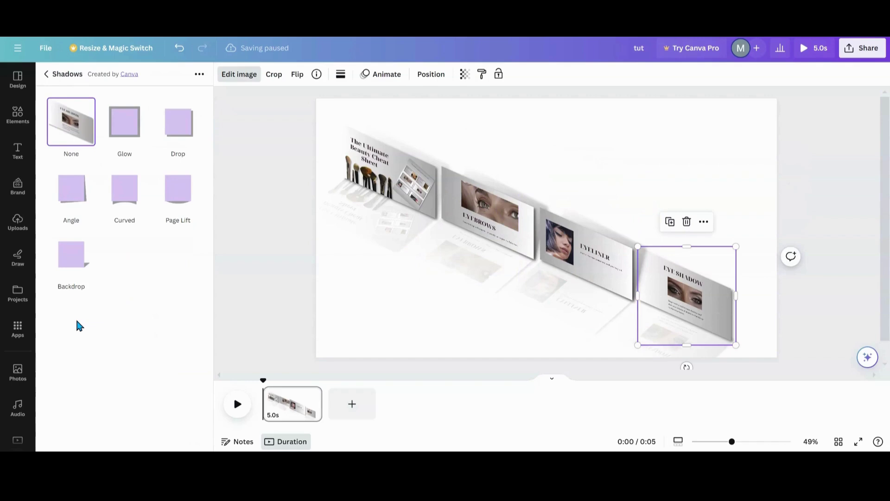
{"action": "left_click", "coordinate": [80, 262]}
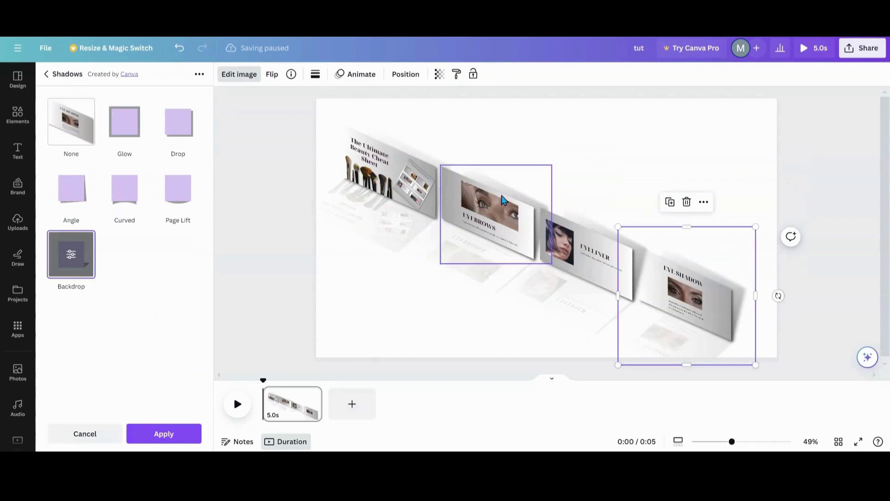
{"action": "left_click", "coordinate": [403, 324]}
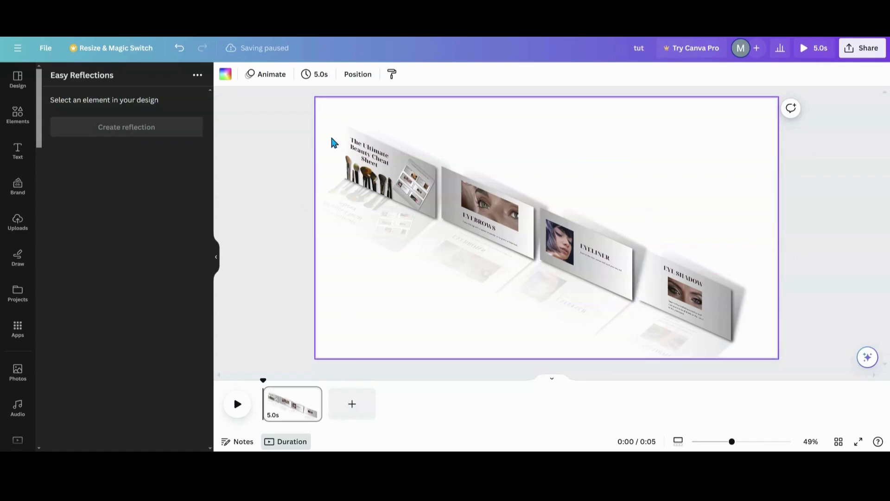
Step: Reorder the layers so the Eye Shadow card is on top and the Eyeliner card sits lower
{"action": "left_click", "coordinate": [358, 74]}
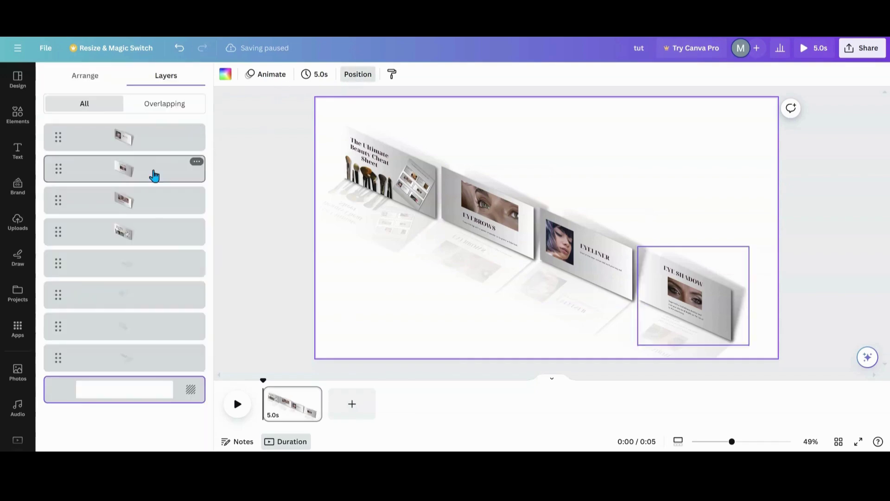
{"action": "mouse_move", "coordinate": [155, 175]}
{"action": "left_mouse_down"}
{"action": "mouse_move", "coordinate": [148, 128]}
{"action": "mouse_move", "coordinate": [151, 186]}
{"action": "left_mouse_up"}
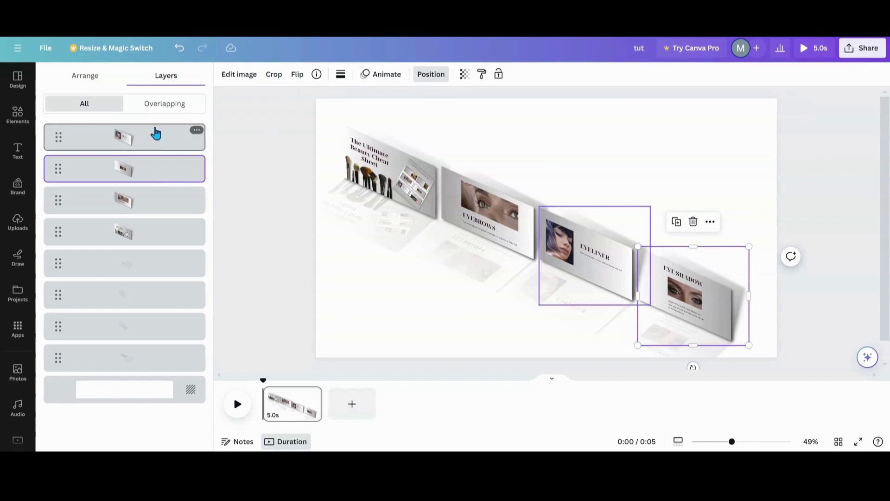
{"action": "left_click_drag", "start_coordinate": [155, 132], "coordinate": [154, 173]}
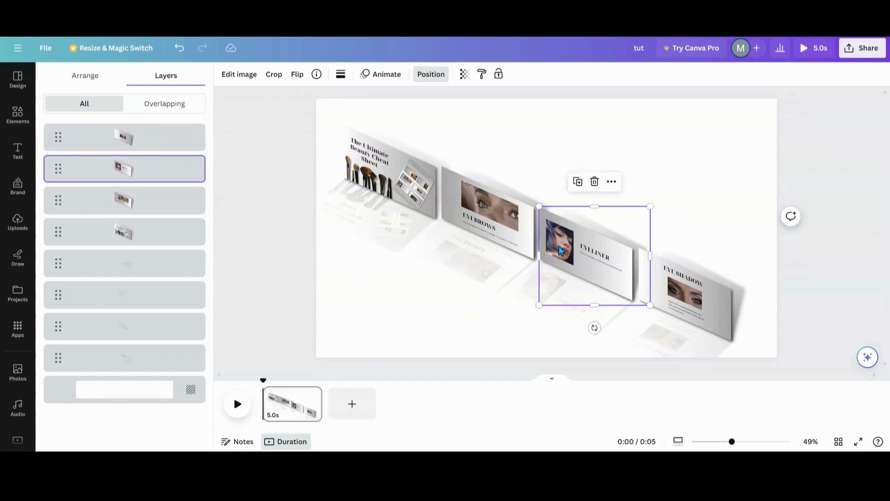
{"action": "left_click", "coordinate": [162, 200]}
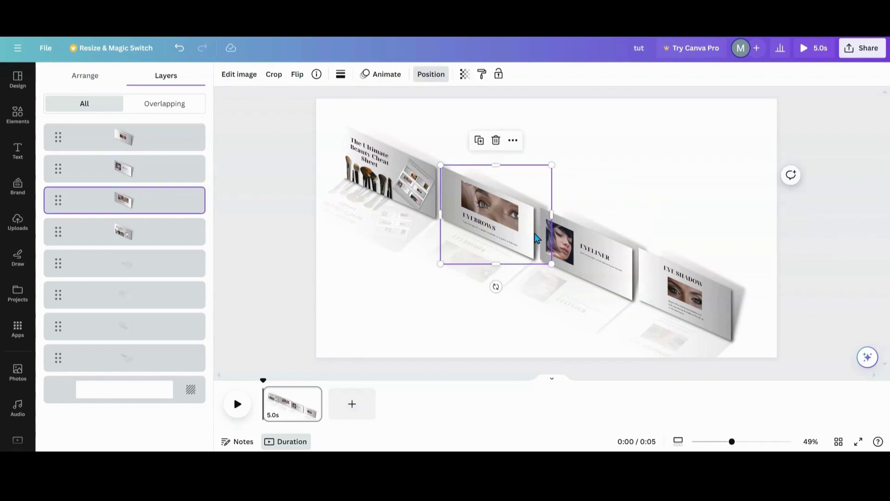
{"action": "left_click", "coordinate": [374, 309]}
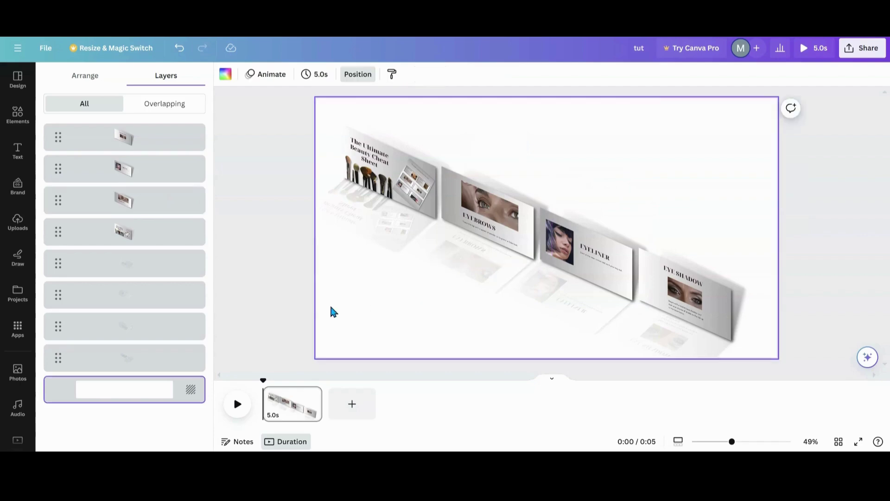